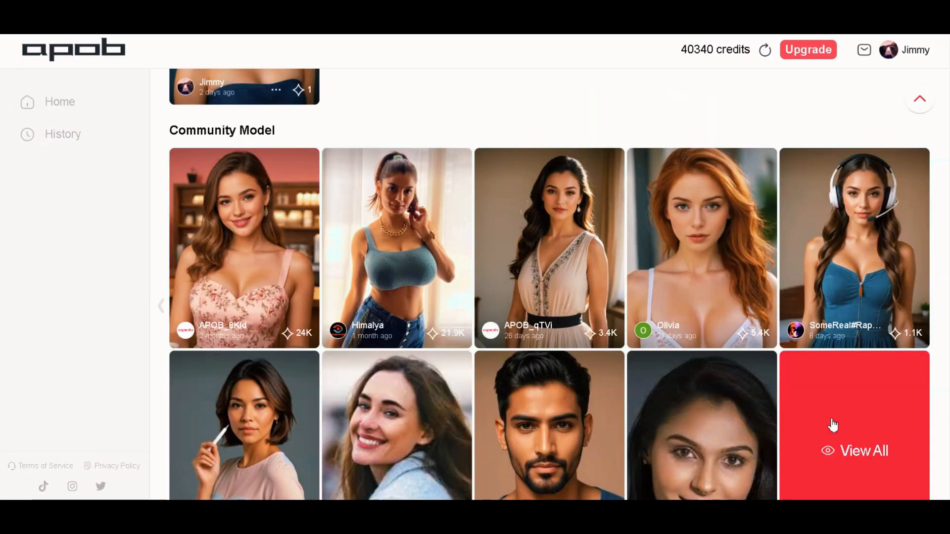
Look through the community models and the shared images and videos in the home page gallery
{"action": "scroll", "coordinate": [831, 424], "scroll_direction": "down", "scroll_amount": 8}
{"action": "scroll", "coordinate": [833, 424], "scroll_direction": "down", "scroll_amount": 4}
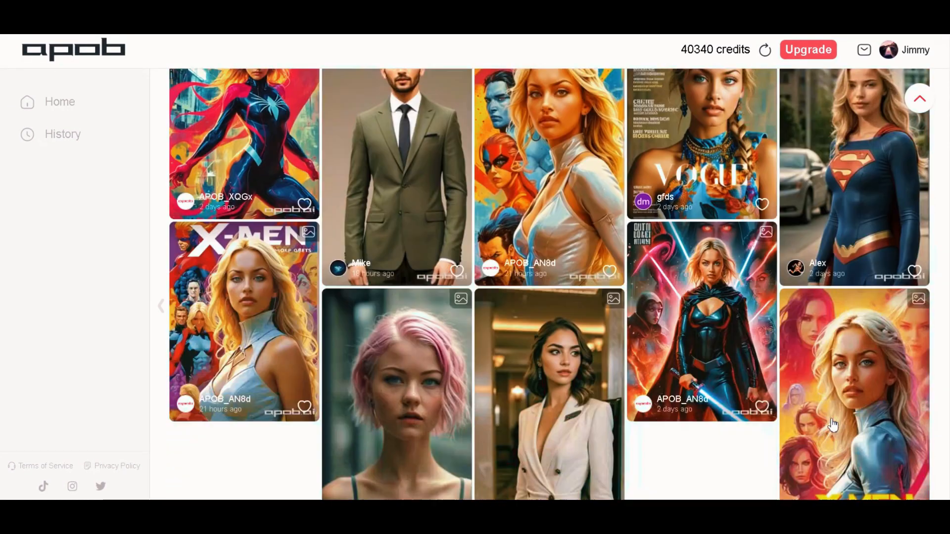
{"action": "scroll", "coordinate": [761, 376], "scroll_direction": "down", "scroll_amount": 2}
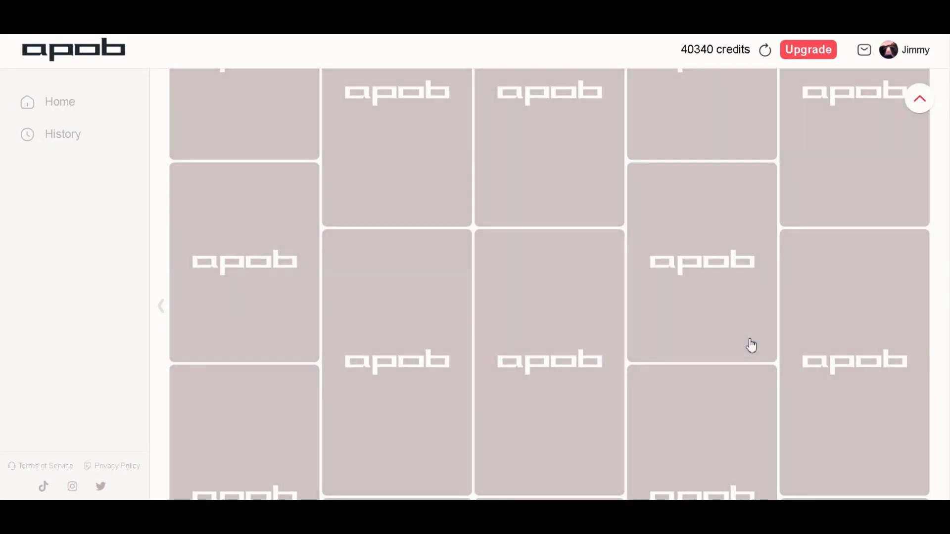
{"action": "scroll", "coordinate": [751, 346], "scroll_direction": "down", "scroll_amount": 15}
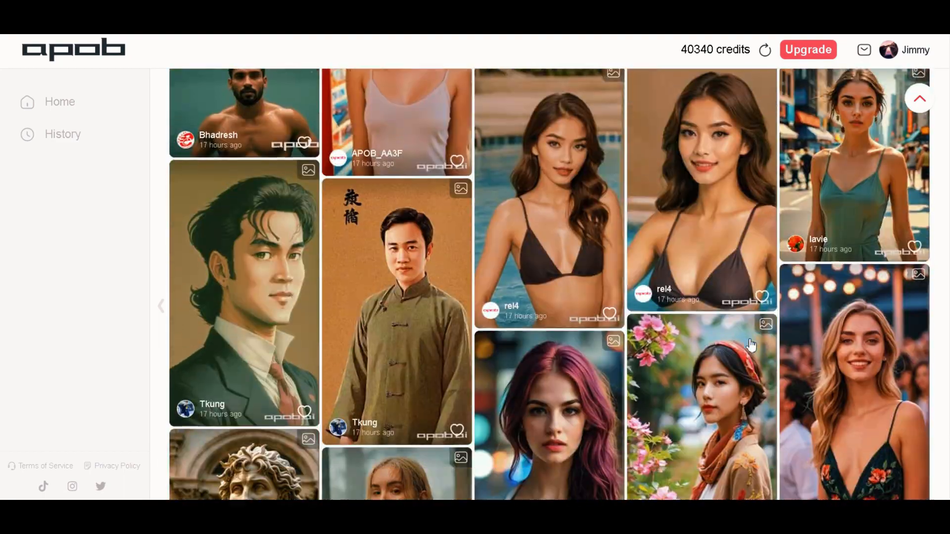
{"action": "scroll", "coordinate": [734, 347], "scroll_direction": "down", "scroll_amount": 2}
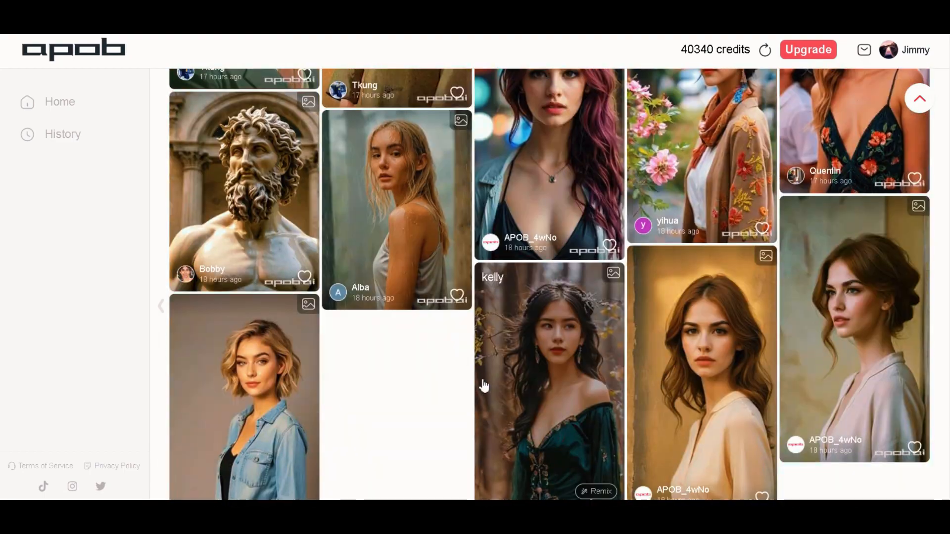
{"action": "scroll", "coordinate": [597, 307], "scroll_direction": "down", "scroll_amount": 15}
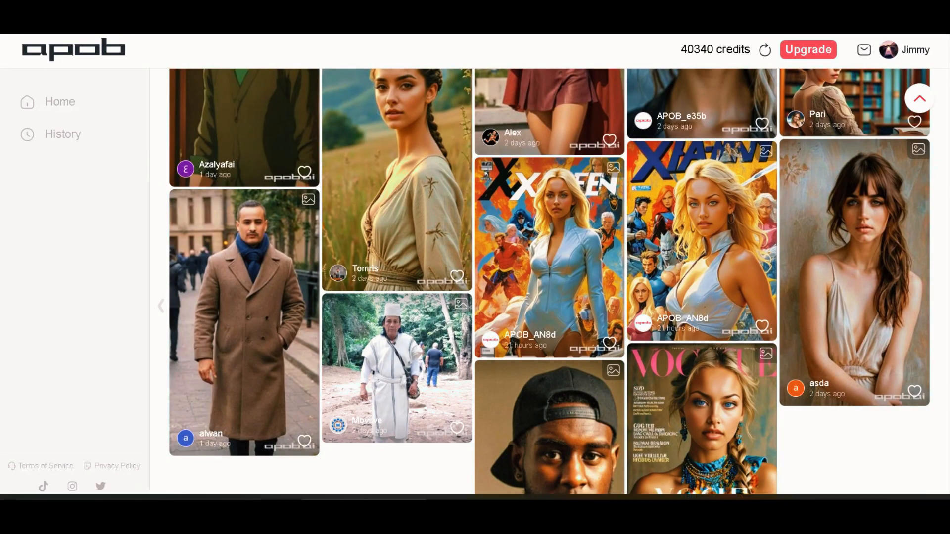
{"action": "scroll", "coordinate": [732, 361], "scroll_direction": "down", "scroll_amount": 10}
{"action": "scroll", "coordinate": [731, 362], "scroll_direction": "down", "scroll_amount": 20}
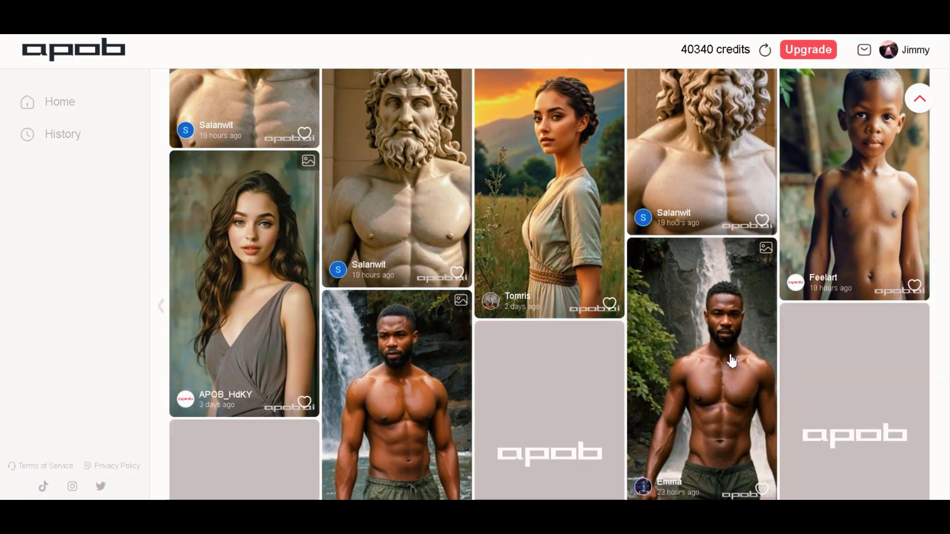
{"action": "scroll", "coordinate": [732, 361], "scroll_direction": "down", "scroll_amount": 10}
{"action": "scroll", "coordinate": [732, 356], "scroll_direction": "down", "scroll_amount": 20}
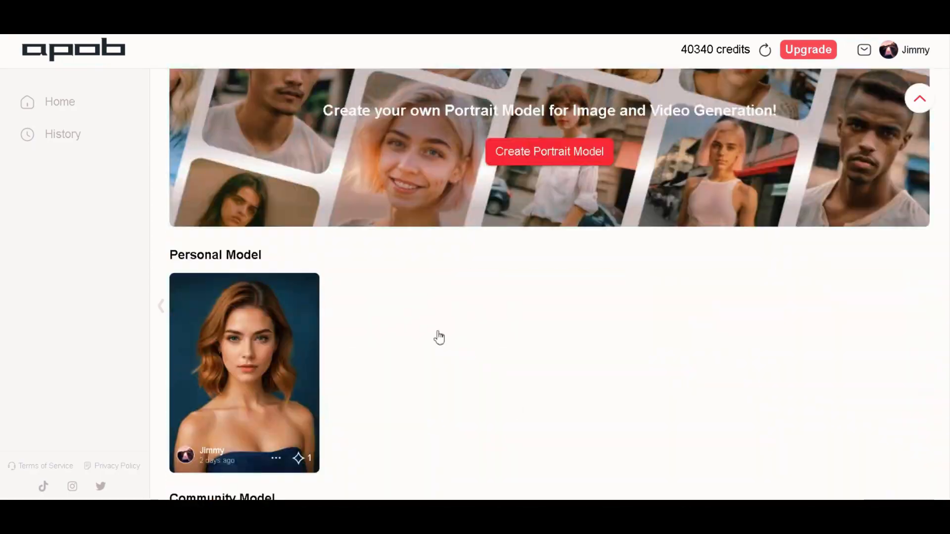
Open the personal model Tinny and examine its generated images and videos, including those on the full History page
{"action": "scroll", "coordinate": [570, 350], "scroll_direction": "down", "scroll_amount": 2}
{"action": "left_click", "coordinate": [248, 274]}
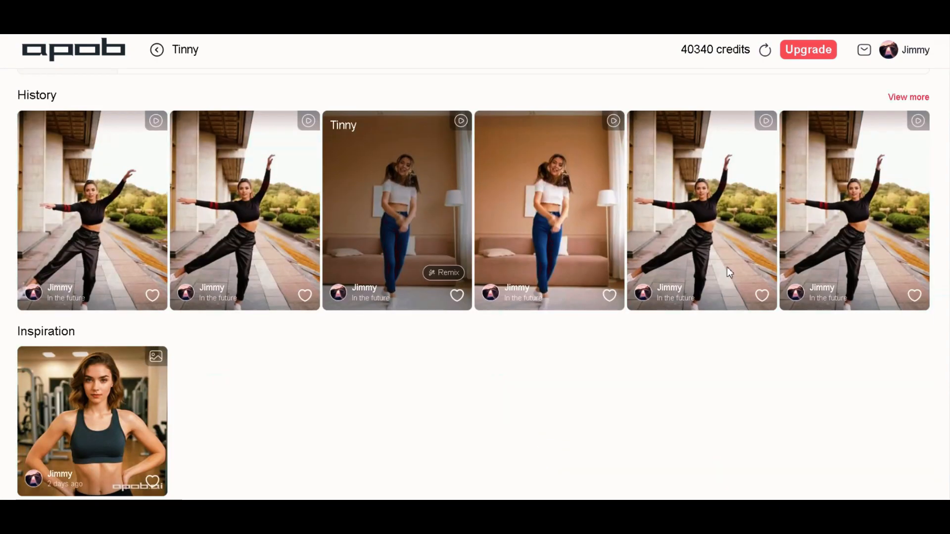
{"action": "left_click", "coordinate": [908, 97]}
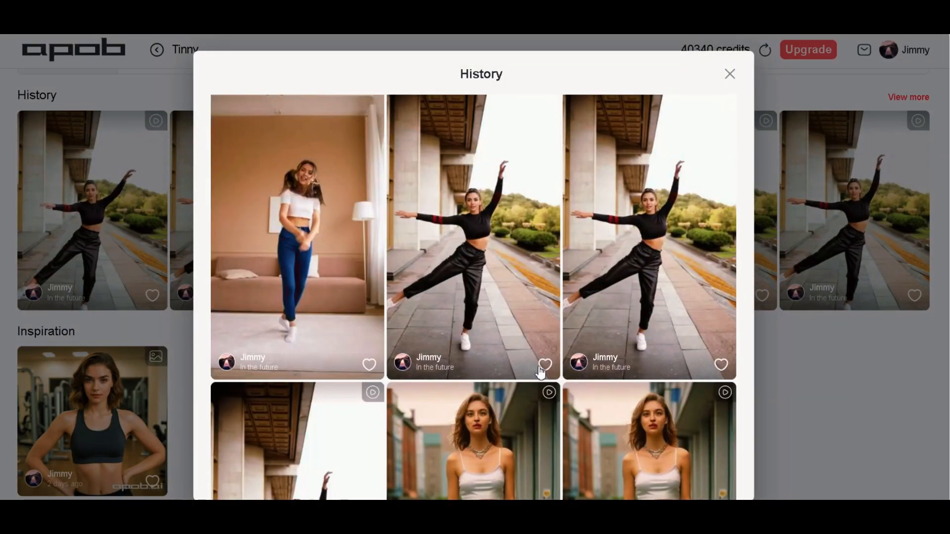
{"action": "scroll", "coordinate": [576, 325], "scroll_direction": "down", "scroll_amount": 5}
{"action": "left_click", "coordinate": [846, 80]}
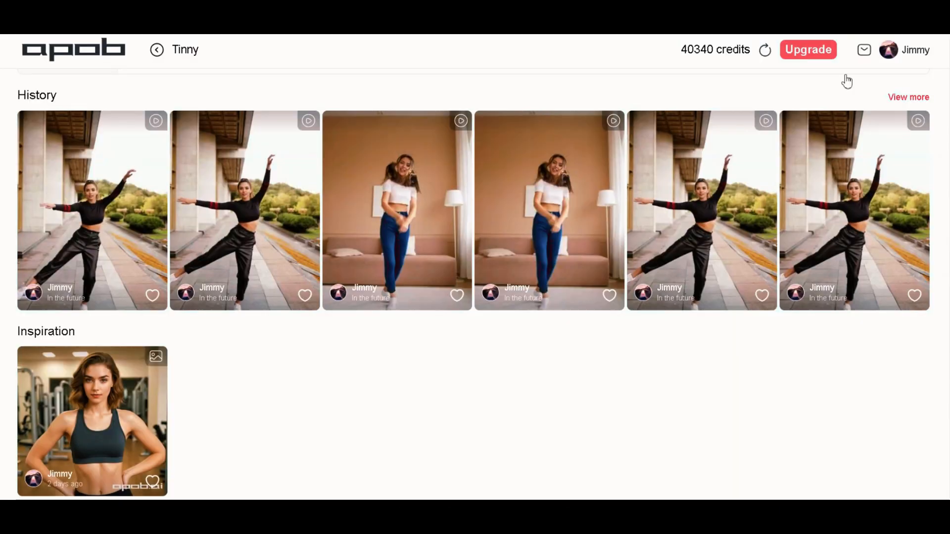
{"action": "left_click", "coordinate": [910, 97]}
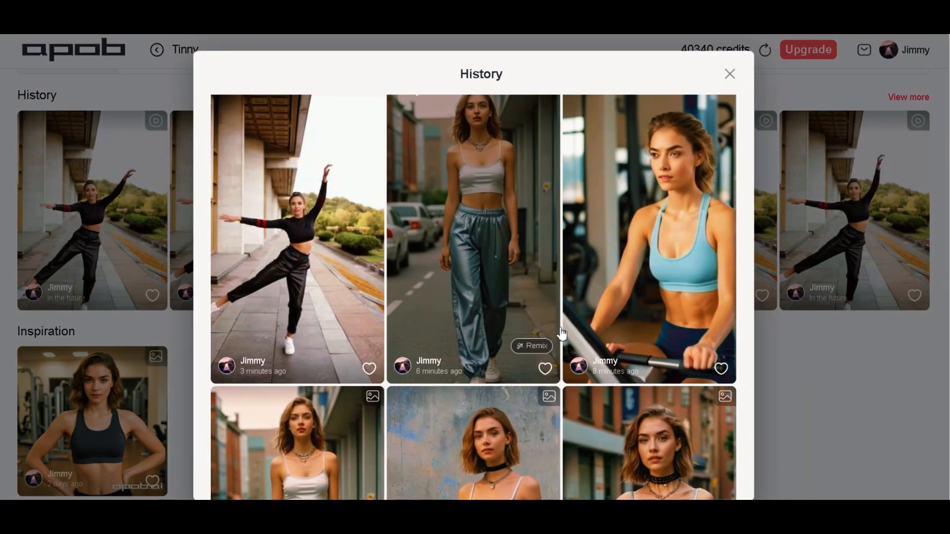
{"action": "scroll", "coordinate": [565, 333], "scroll_direction": "down", "scroll_amount": 10}
{"action": "scroll", "coordinate": [493, 322], "scroll_direction": "down", "scroll_amount": 10}
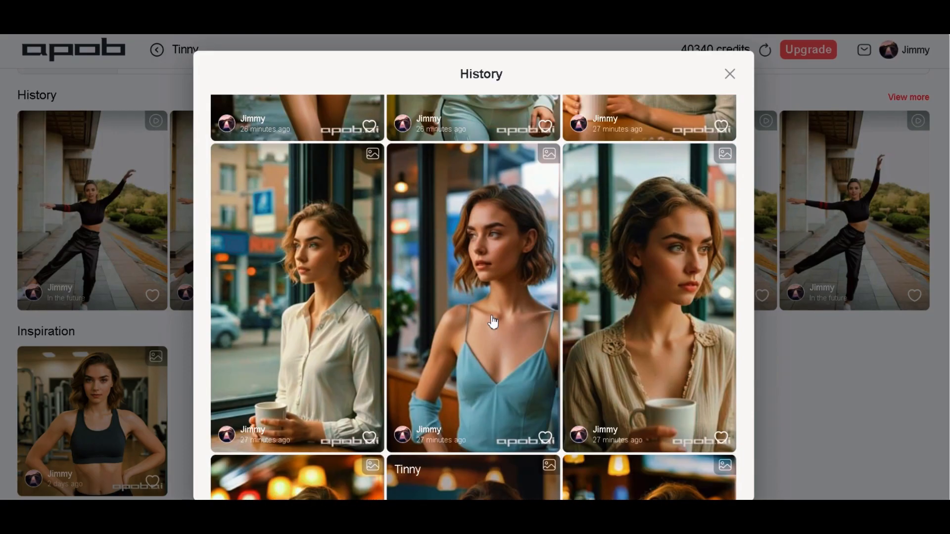
{"action": "scroll", "coordinate": [493, 322], "scroll_direction": "up", "scroll_amount": 5}
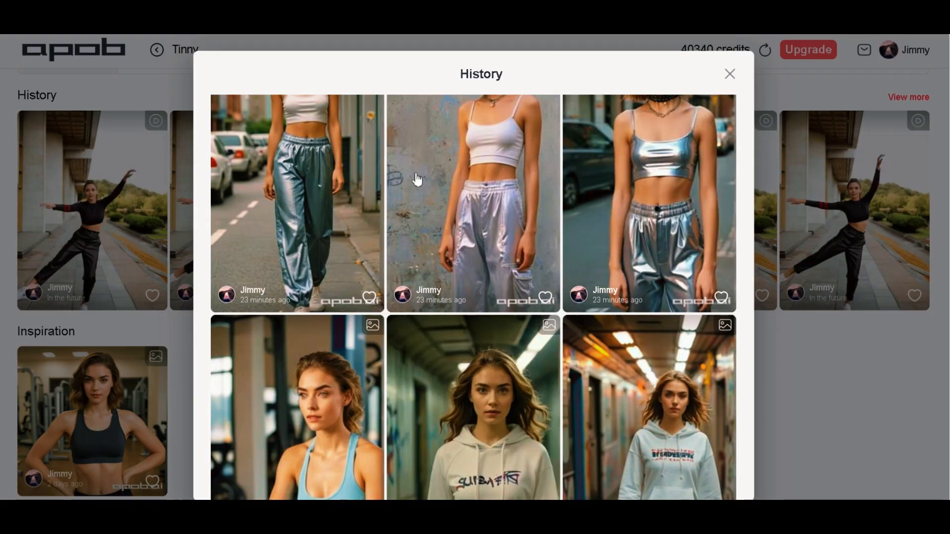
{"action": "key", "text": "Escape"}
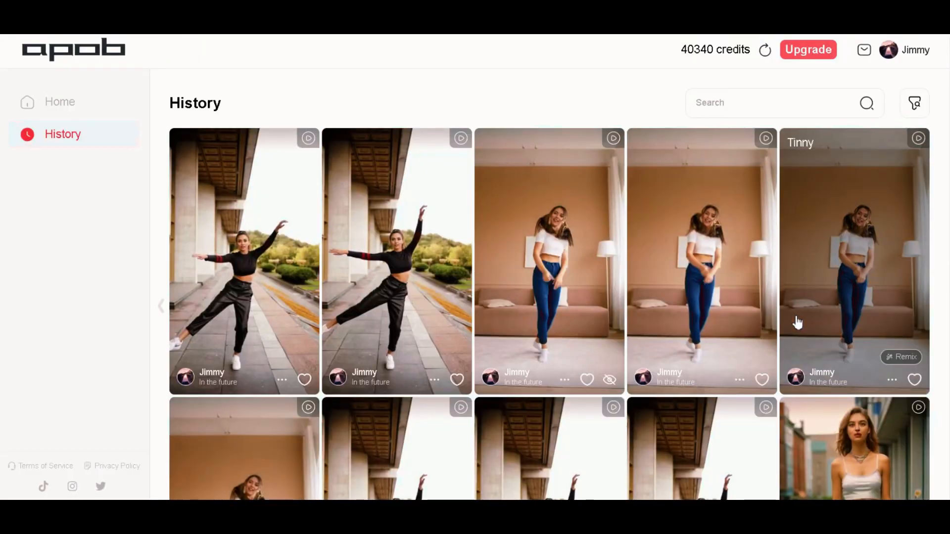
{"action": "scroll", "coordinate": [797, 322], "scroll_direction": "down", "scroll_amount": 20}
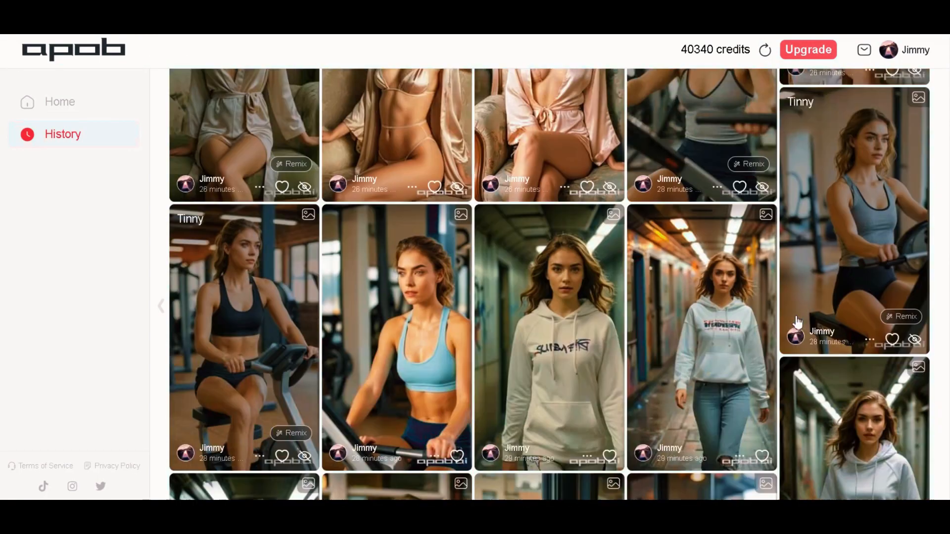
{"action": "scroll", "coordinate": [797, 319], "scroll_direction": "up", "scroll_amount": 15}
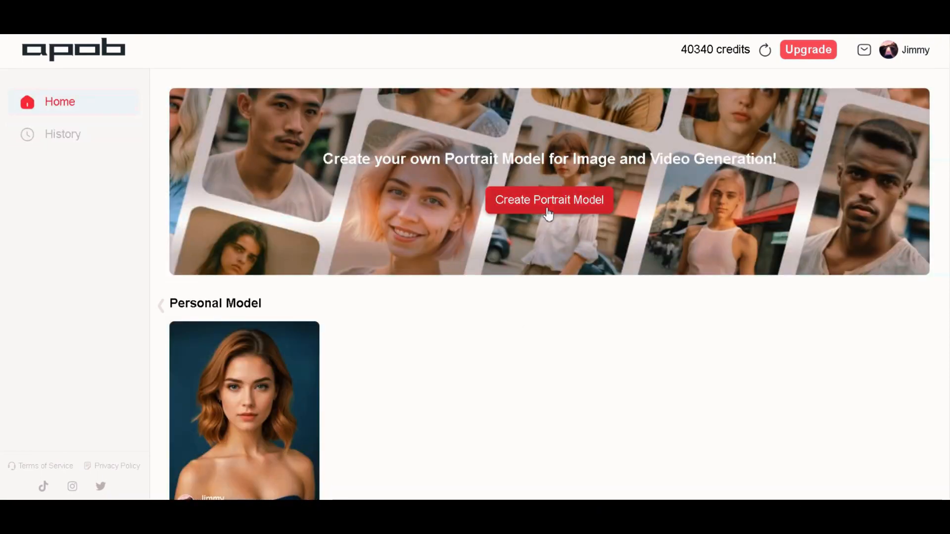
Start a new portrait model with the AI influencer generator, setting the gender to Woman and the age to 23
{"action": "left_click", "coordinate": [548, 213]}
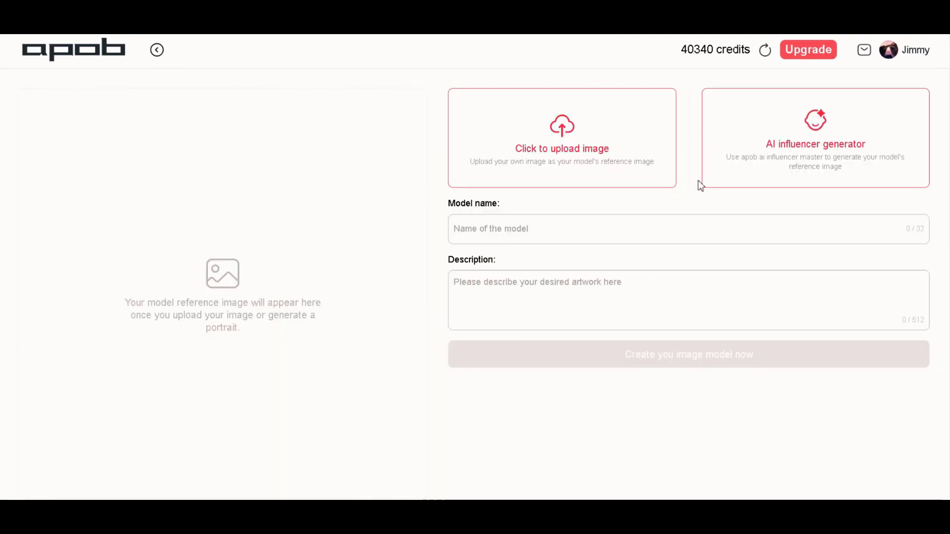
{"action": "left_click", "coordinate": [814, 150]}
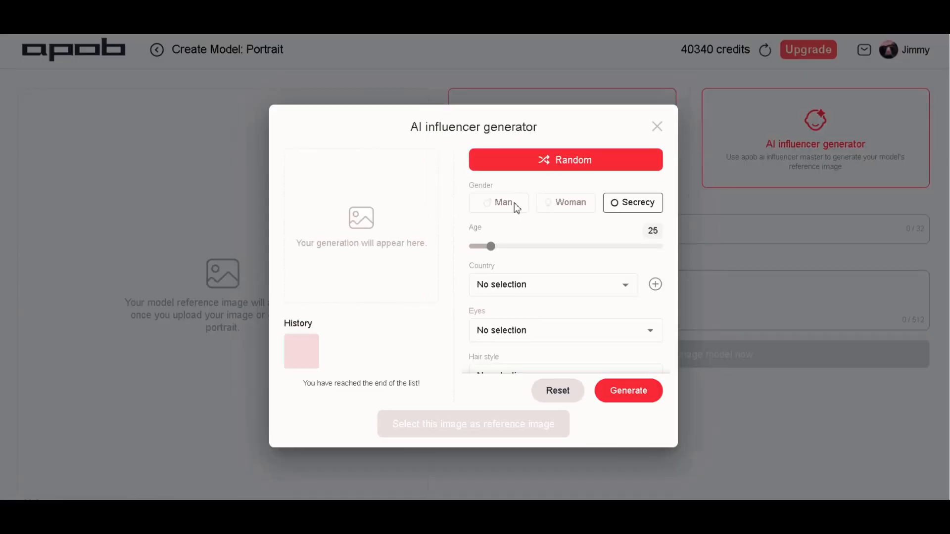
{"action": "left_click", "coordinate": [580, 210]}
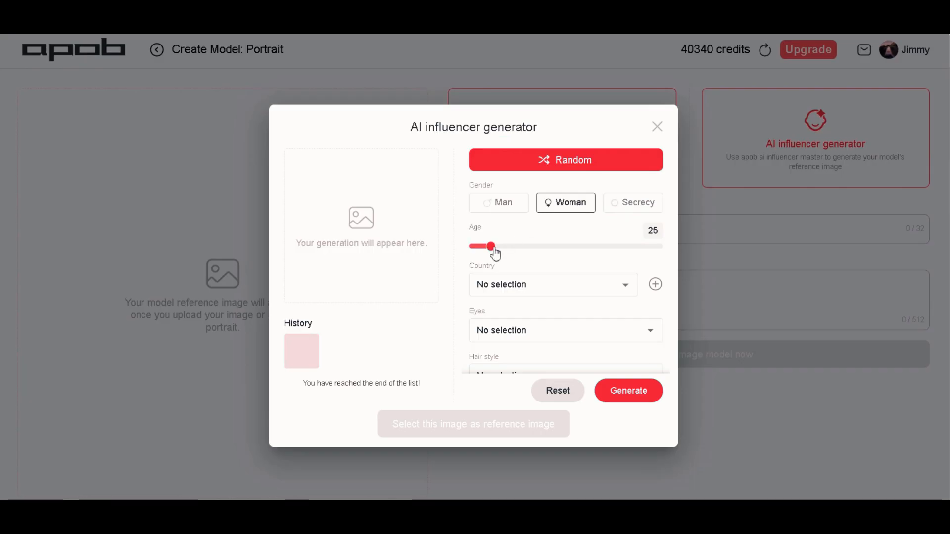
{"action": "mouse_move", "coordinate": [491, 246]}
{"action": "left_mouse_down"}
{"action": "mouse_move", "coordinate": [524, 246]}
{"action": "mouse_move", "coordinate": [491, 247]}
{"action": "left_mouse_up"}
Set the influencer's country to American and the eyes to Blue
{"action": "left_click", "coordinate": [625, 289]}
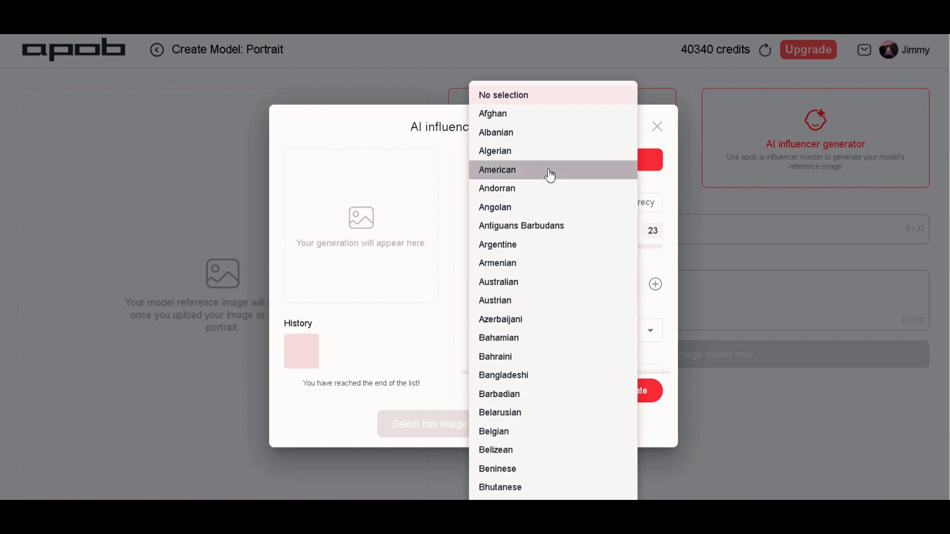
{"action": "left_click", "coordinate": [550, 175]}
{"action": "scroll", "coordinate": [643, 274], "scroll_direction": "down", "scroll_amount": 1}
{"action": "left_click", "coordinate": [646, 275]}
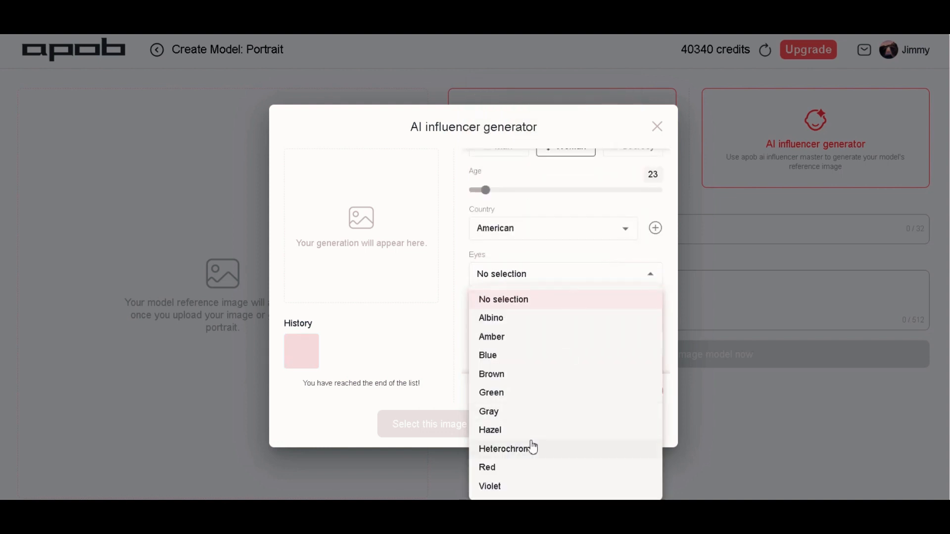
{"action": "left_click", "coordinate": [502, 357]}
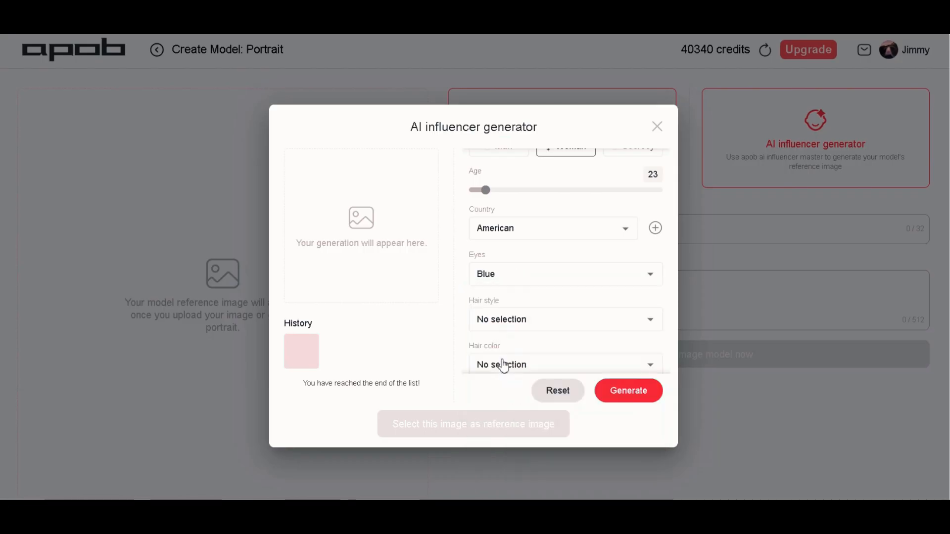
Look through the available hair styles and set the influencer's hair style to Lemonade braids
{"action": "scroll", "coordinate": [613, 324], "scroll_direction": "up", "scroll_amount": 1}
{"action": "scroll", "coordinate": [607, 315], "scroll_direction": "down", "scroll_amount": 2}
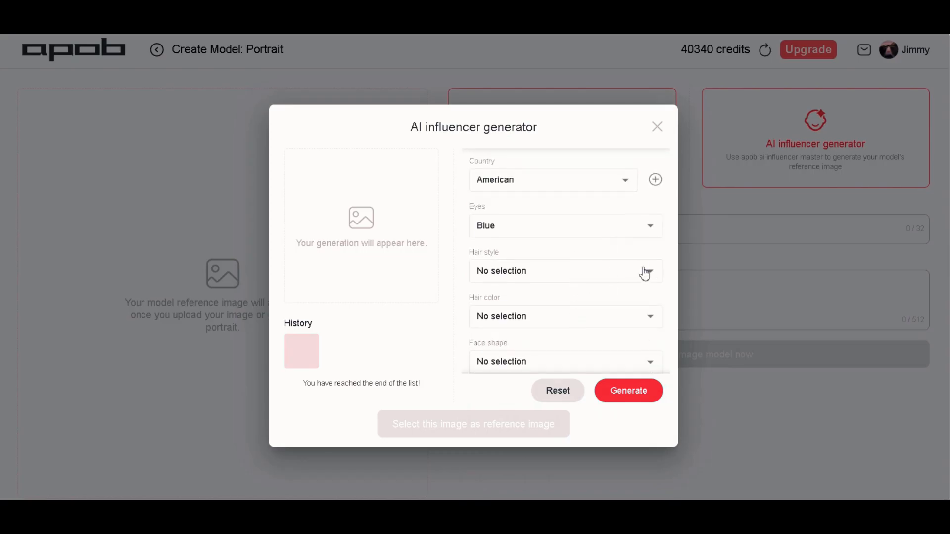
{"action": "left_click", "coordinate": [644, 269]}
{"action": "scroll", "coordinate": [558, 289], "scroll_direction": "down", "scroll_amount": 5}
{"action": "scroll", "coordinate": [557, 289], "scroll_direction": "down", "scroll_amount": 15}
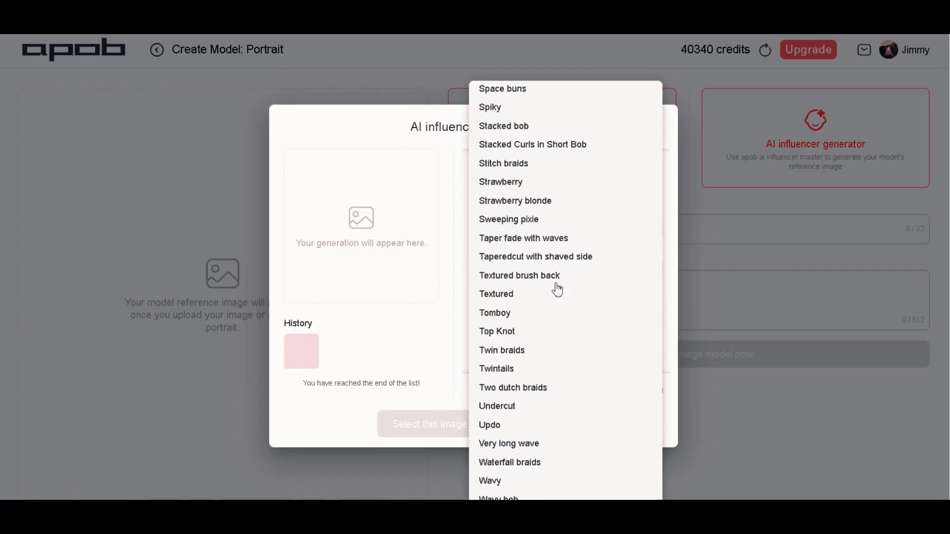
{"action": "scroll", "coordinate": [557, 208], "scroll_direction": "up", "scroll_amount": 5}
{"action": "scroll", "coordinate": [553, 363], "scroll_direction": "down", "scroll_amount": 4}
{"action": "scroll", "coordinate": [552, 362], "scroll_direction": "down", "scroll_amount": 2}
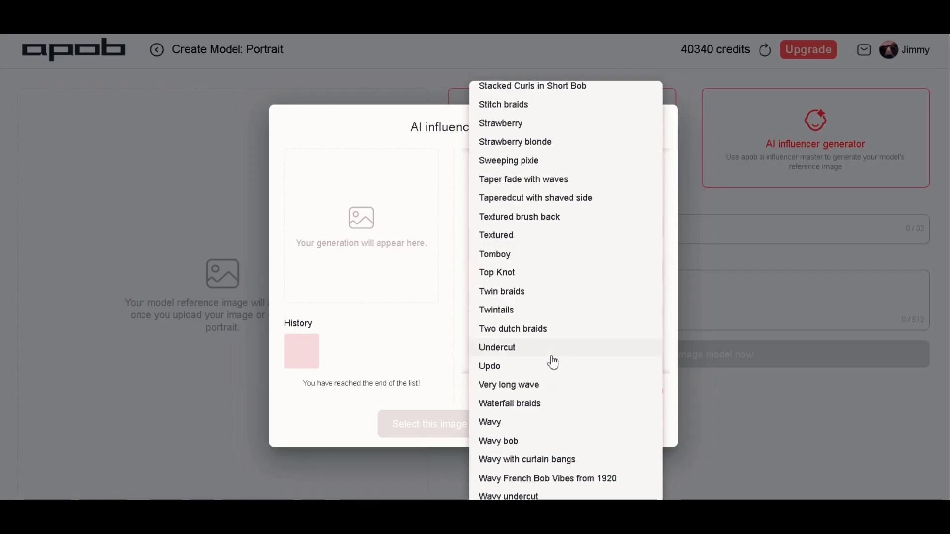
{"action": "scroll", "coordinate": [574, 230], "scroll_direction": "up", "scroll_amount": 13}
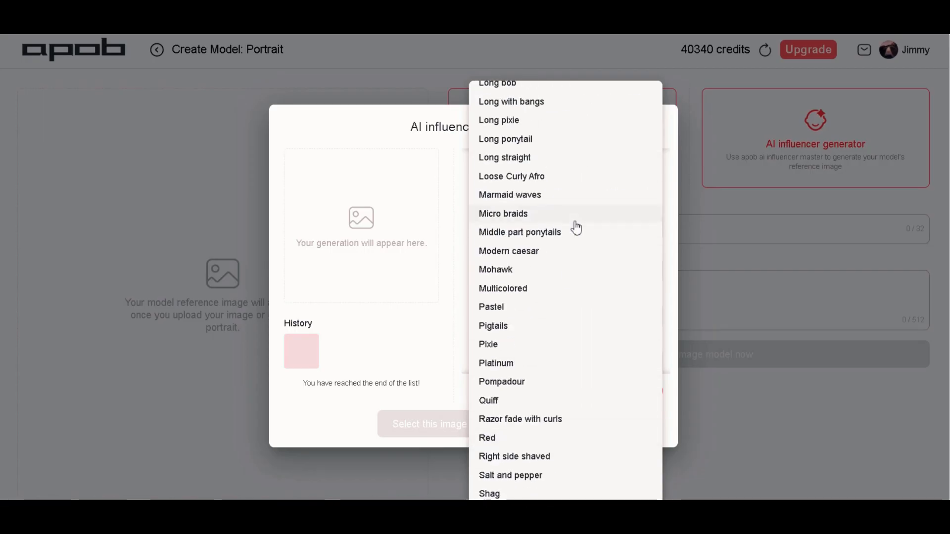
{"action": "scroll", "coordinate": [576, 228], "scroll_direction": "up", "scroll_amount": 15}
{"action": "scroll", "coordinate": [577, 228], "scroll_direction": "down", "scroll_amount": 5}
{"action": "scroll", "coordinate": [577, 228], "scroll_direction": "up", "scroll_amount": 6}
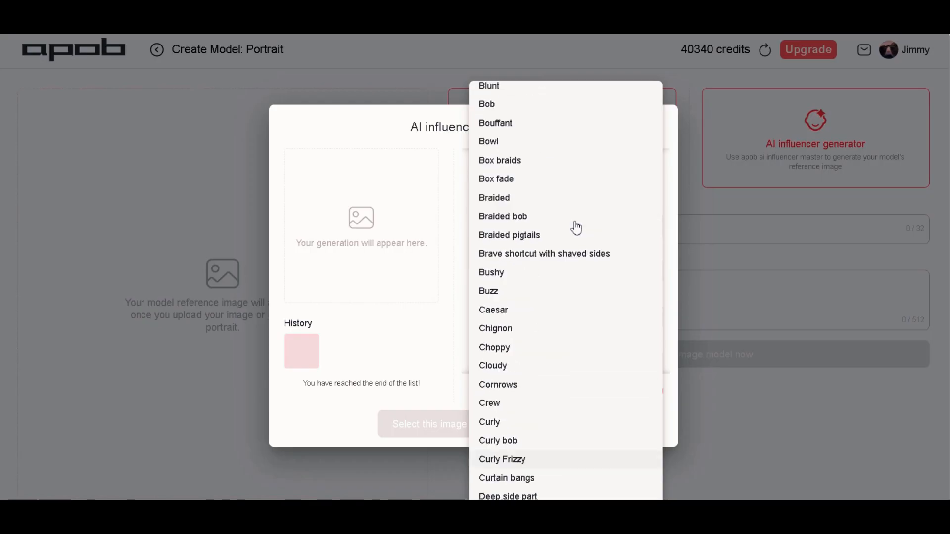
{"action": "scroll", "coordinate": [577, 228], "scroll_direction": "up", "scroll_amount": 5}
{"action": "scroll", "coordinate": [577, 228], "scroll_direction": "down", "scroll_amount": 10}
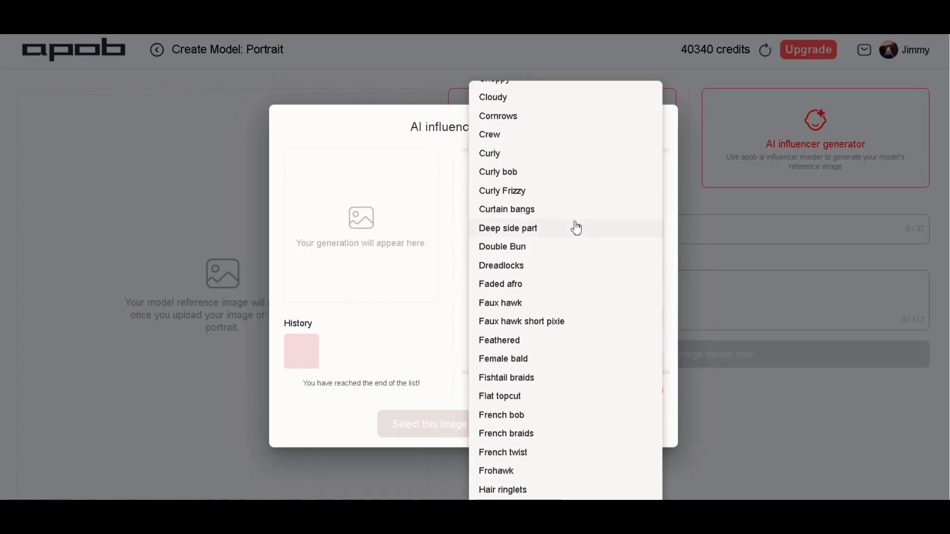
{"action": "scroll", "coordinate": [533, 320], "scroll_direction": "down", "scroll_amount": 5}
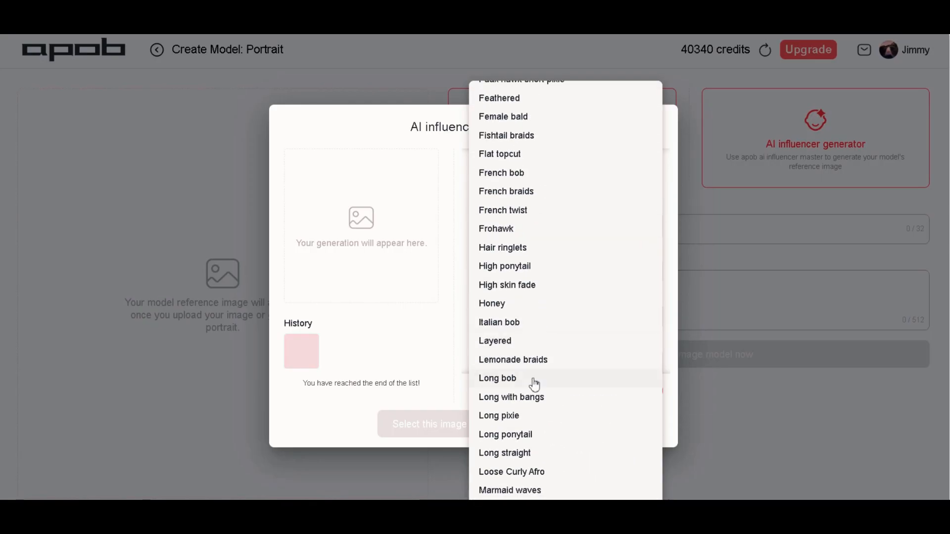
{"action": "left_click", "coordinate": [543, 365]}
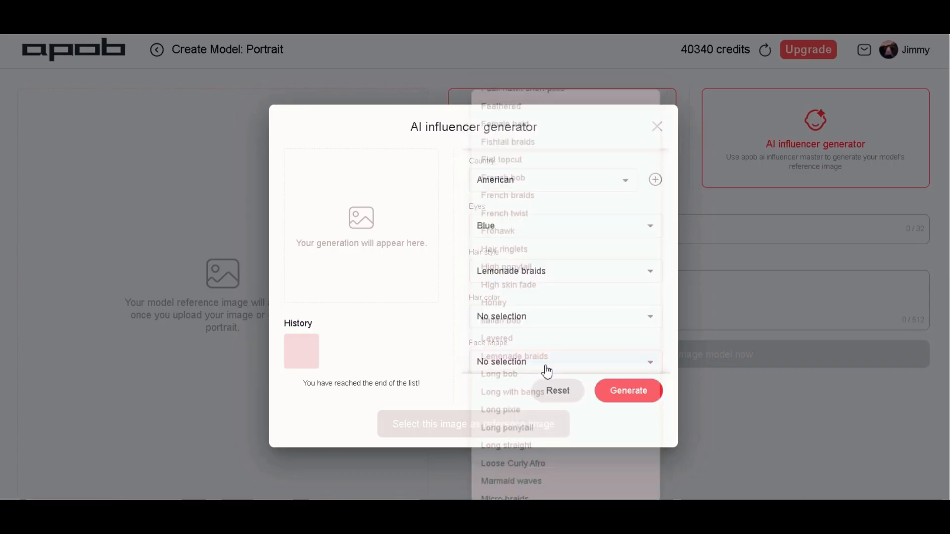
Set the influencer's hair color to Red and the face shape to Square Round
{"action": "left_click", "coordinate": [612, 322]}
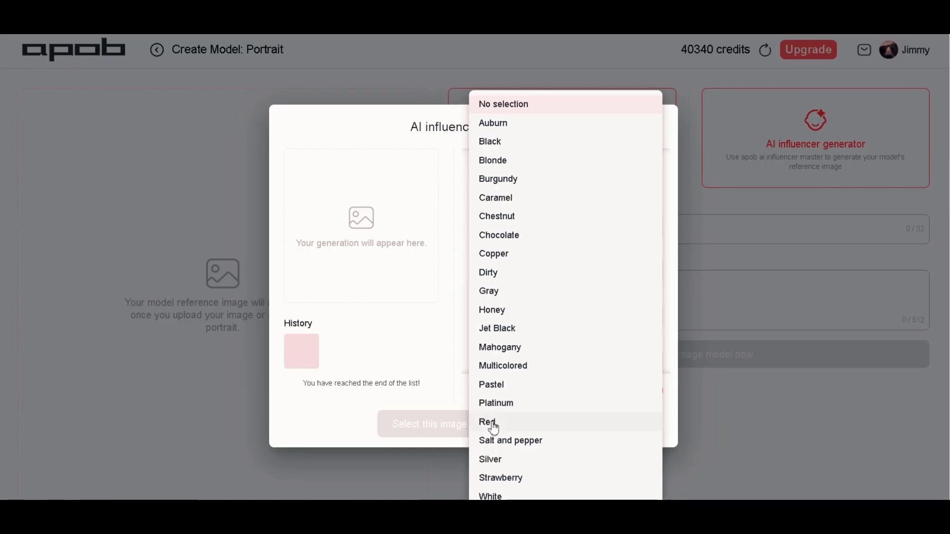
{"action": "left_click", "coordinate": [556, 423]}
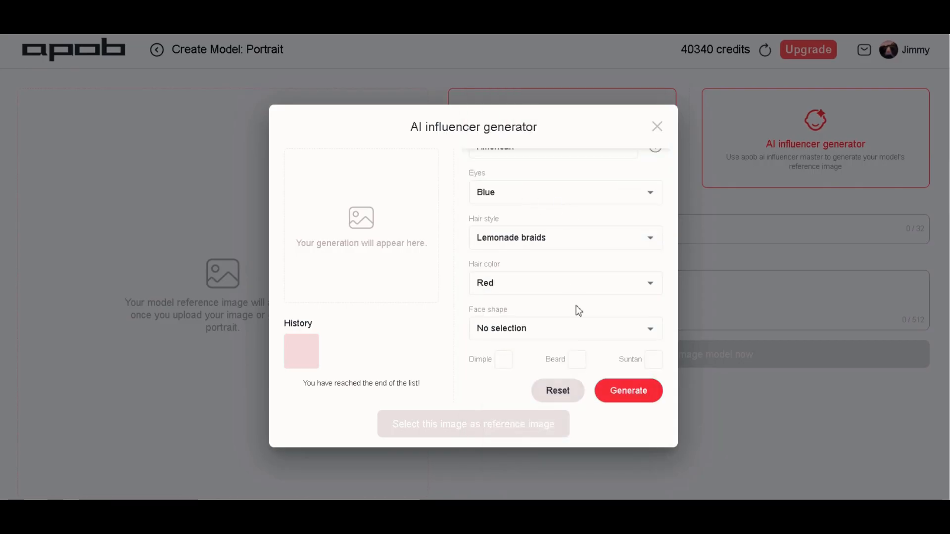
{"action": "left_click", "coordinate": [598, 337]}
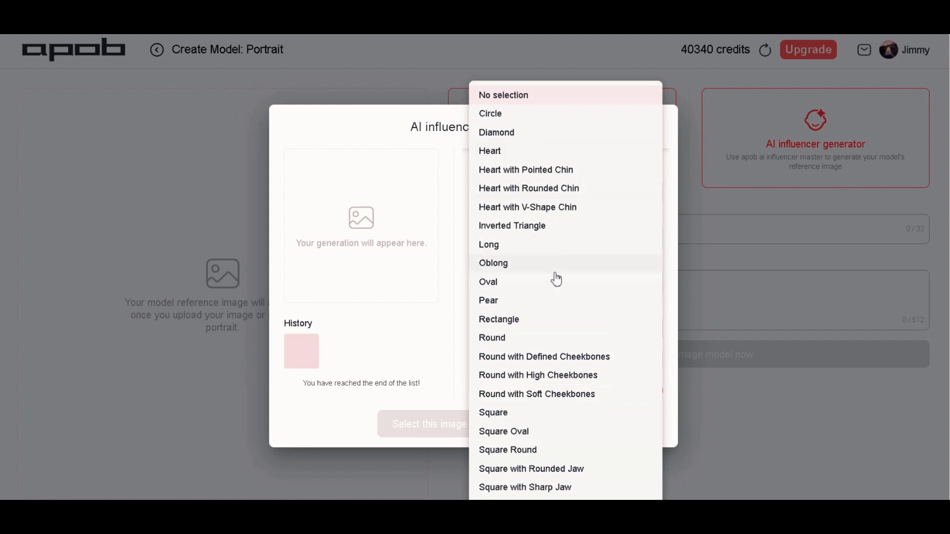
{"action": "scroll", "coordinate": [552, 417], "scroll_direction": "down", "scroll_amount": 1}
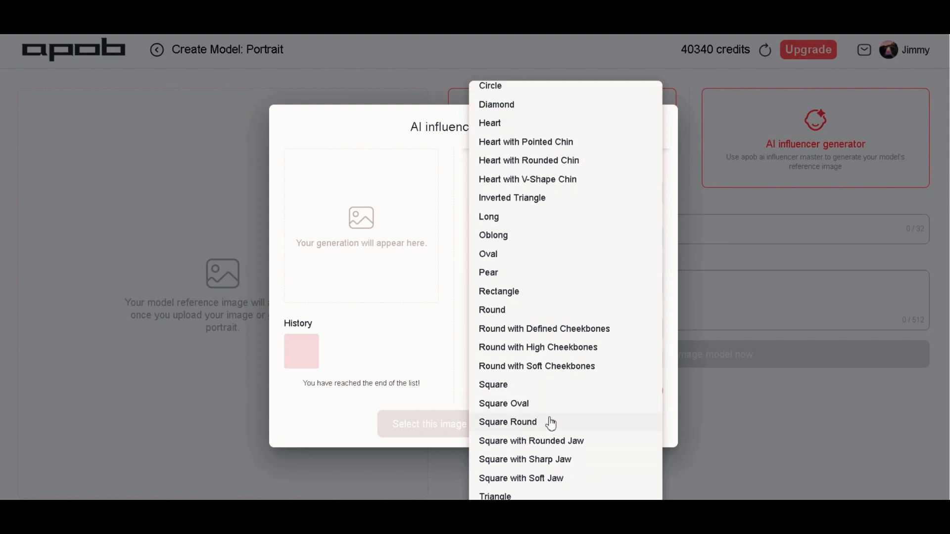
{"action": "left_click", "coordinate": [550, 427]}
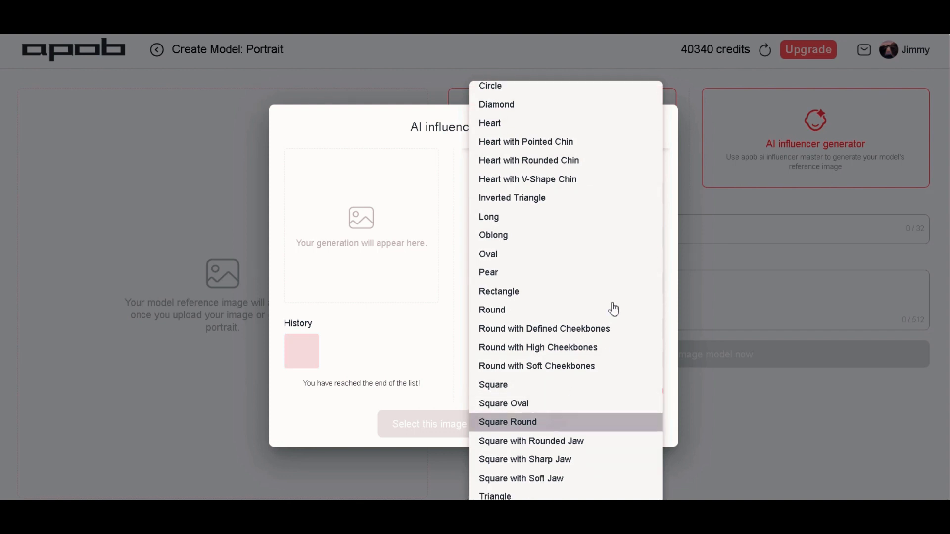
Enable the Dimple option alongside the Square Round face shape and generate the influencer image
{"action": "left_click", "coordinate": [591, 422]}
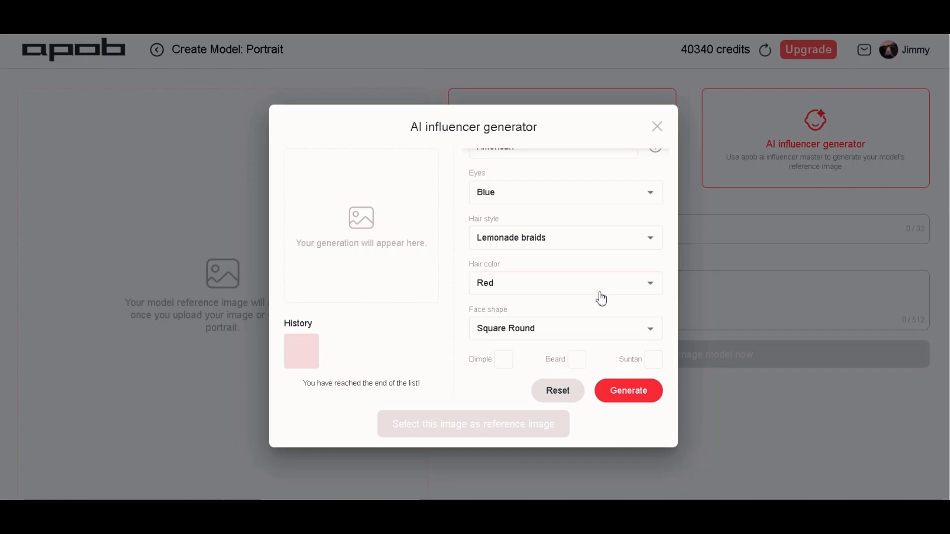
{"action": "left_click", "coordinate": [503, 361]}
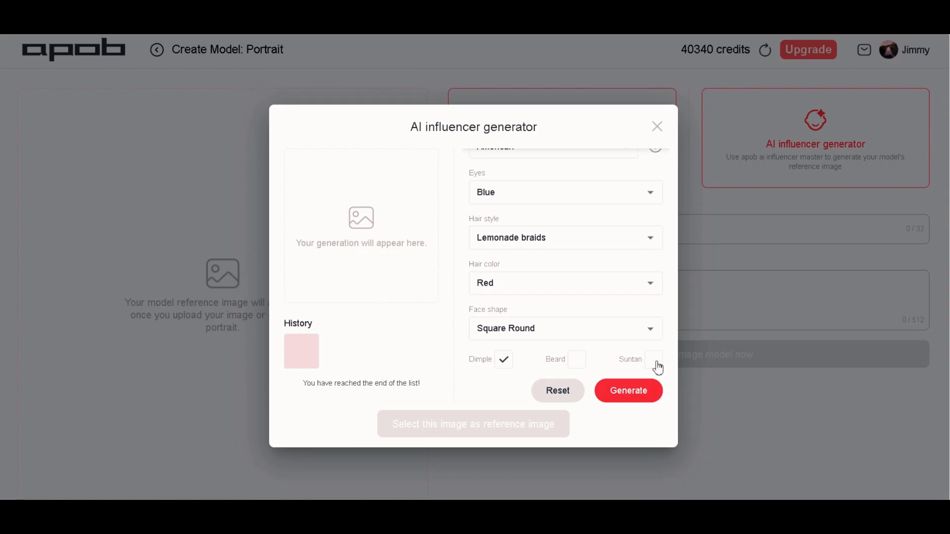
{"action": "left_click", "coordinate": [635, 396]}
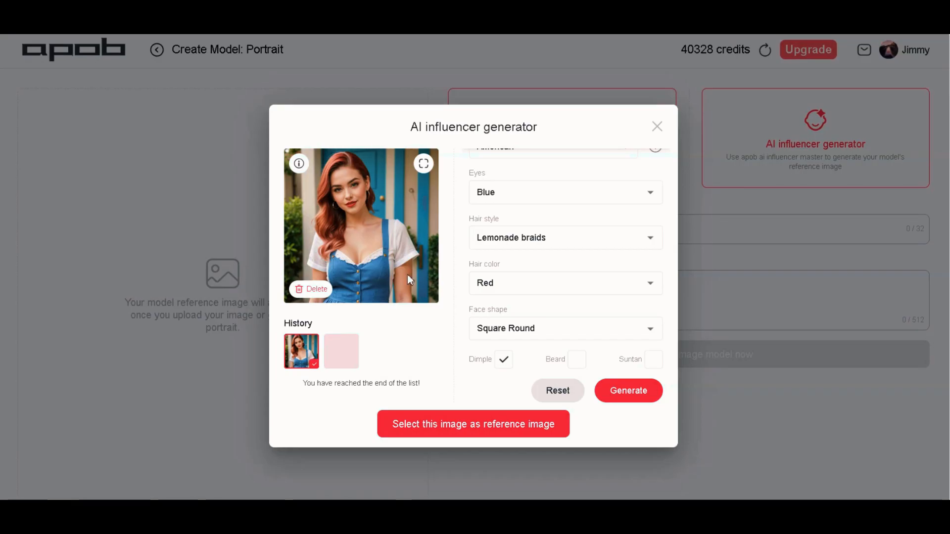
View the generated portrait at full size and select it as the model's reference image
{"action": "left_click", "coordinate": [424, 164]}
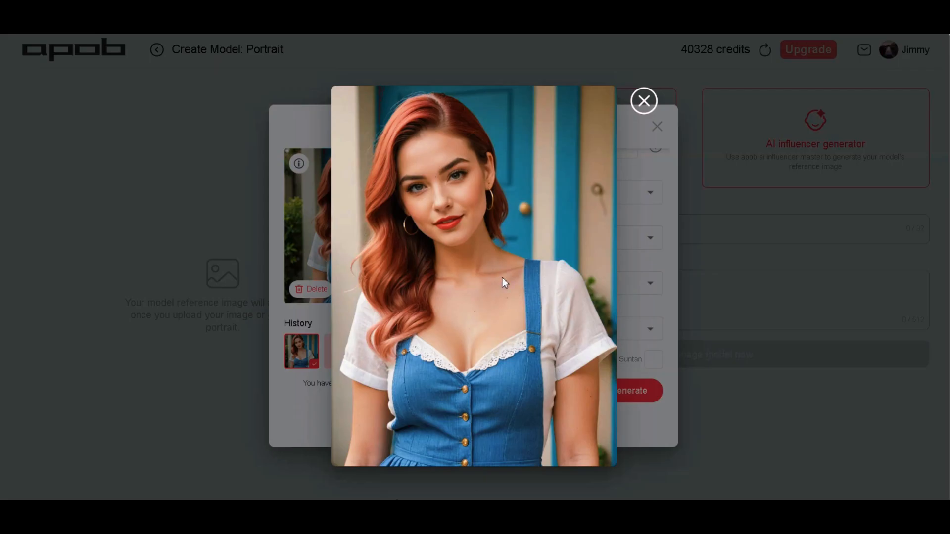
{"action": "left_click", "coordinate": [643, 101]}
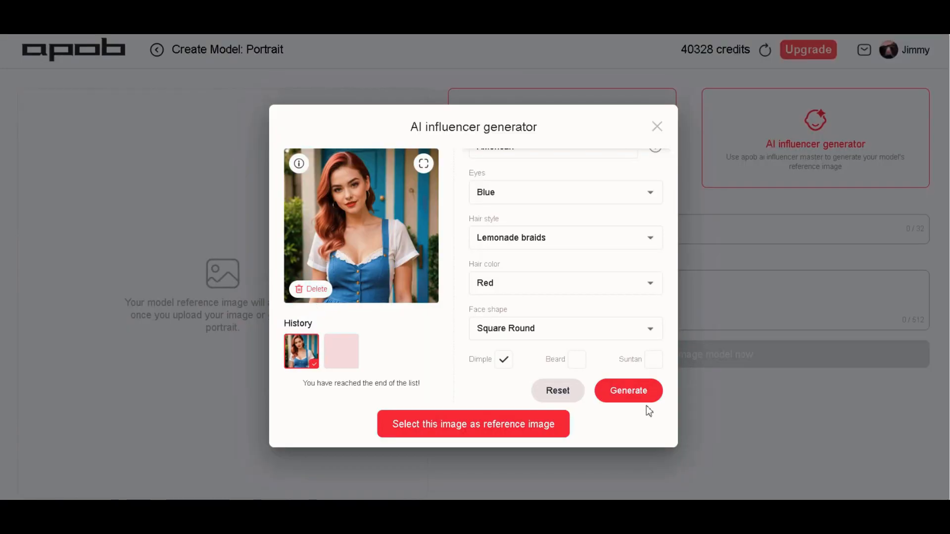
{"action": "left_click", "coordinate": [505, 428]}
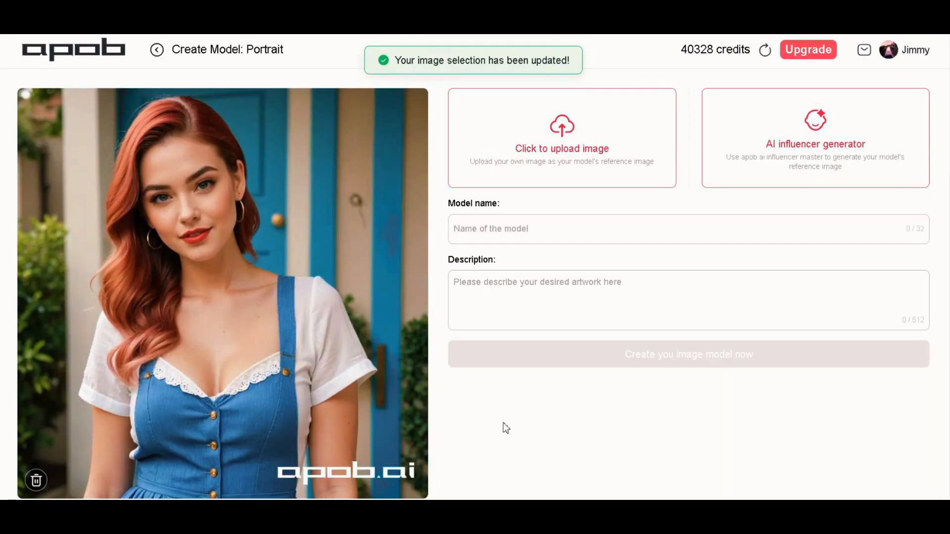
Enter the model's name, describe it as "a young American woman with red hair", and create the image model
{"action": "left_click", "coordinate": [520, 228]}
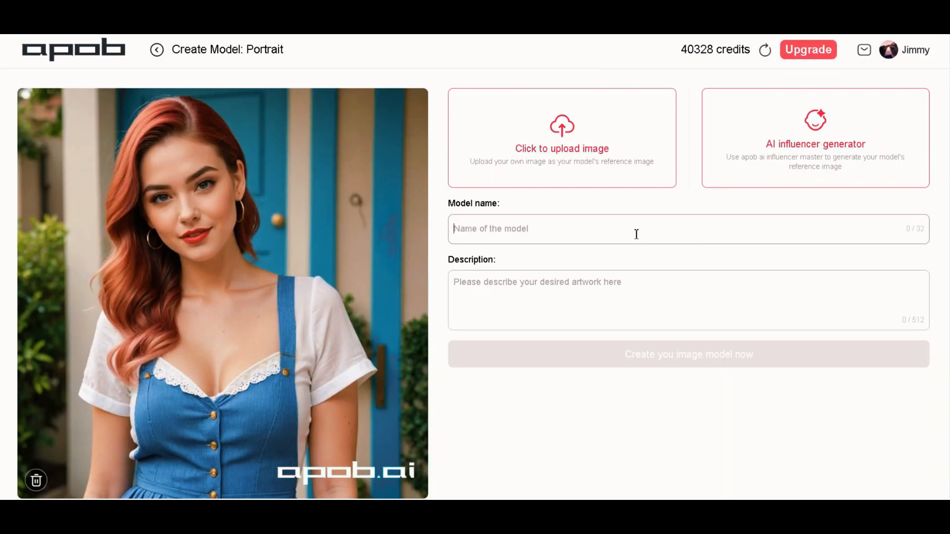
{"action": "type", "text": "Kn"}
{"action": "key", "text": "BackSpace"}
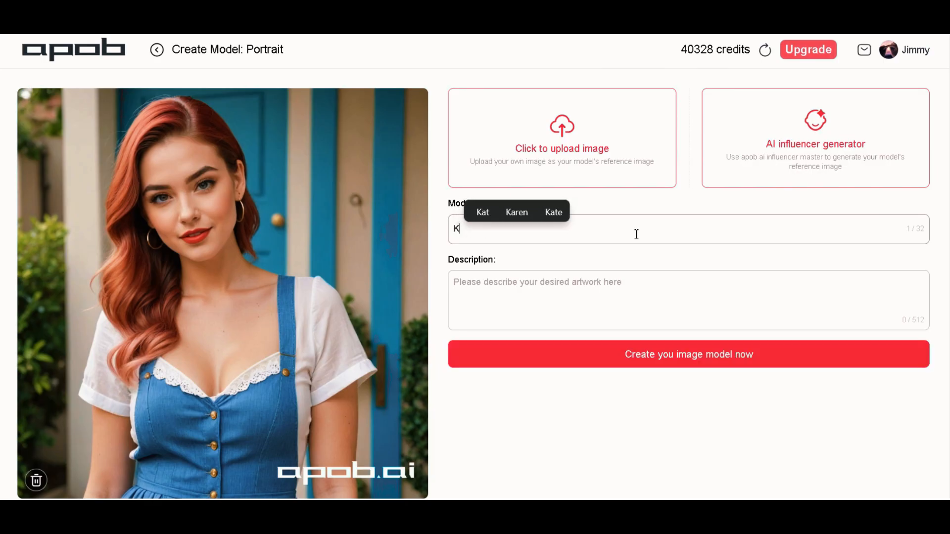
{"action": "left_click", "coordinate": [590, 286]}
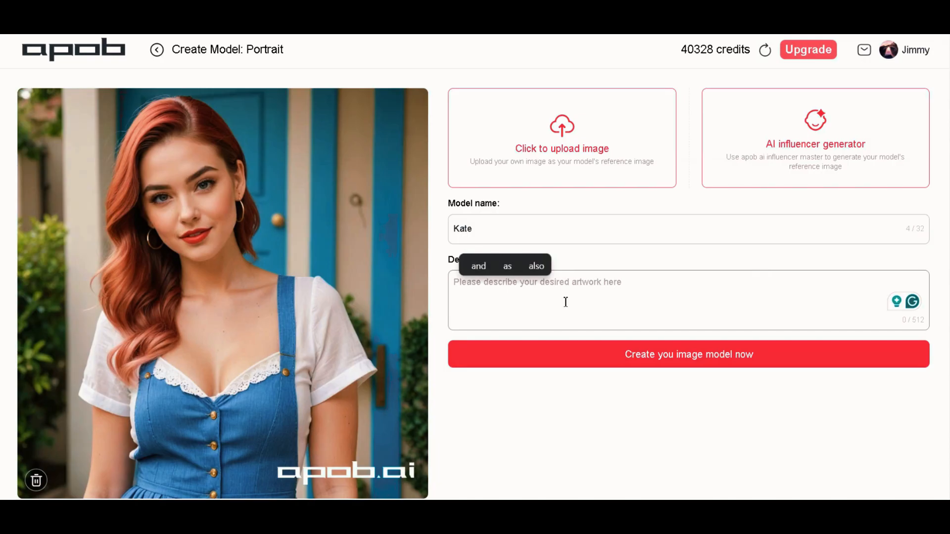
{"action": "type", "text": "a "}
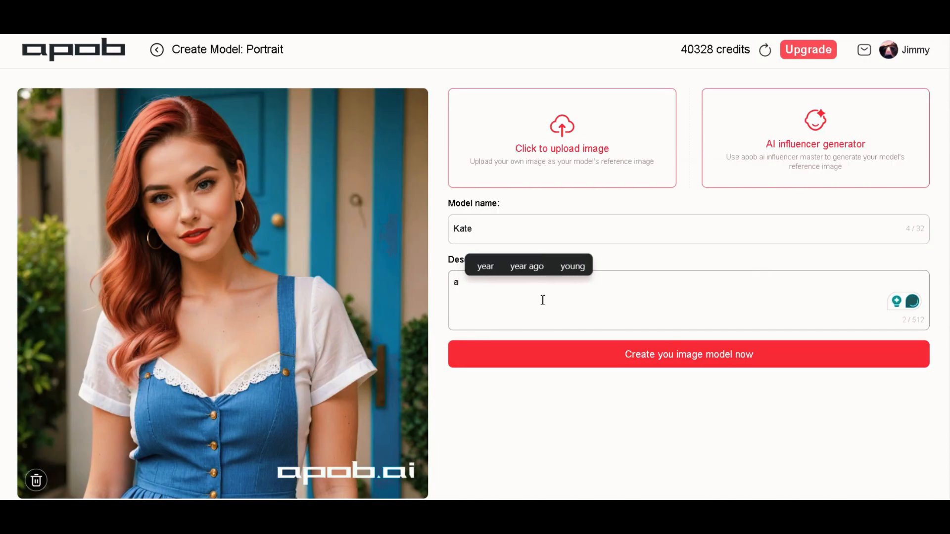
{"action": "type", "text": "young "}
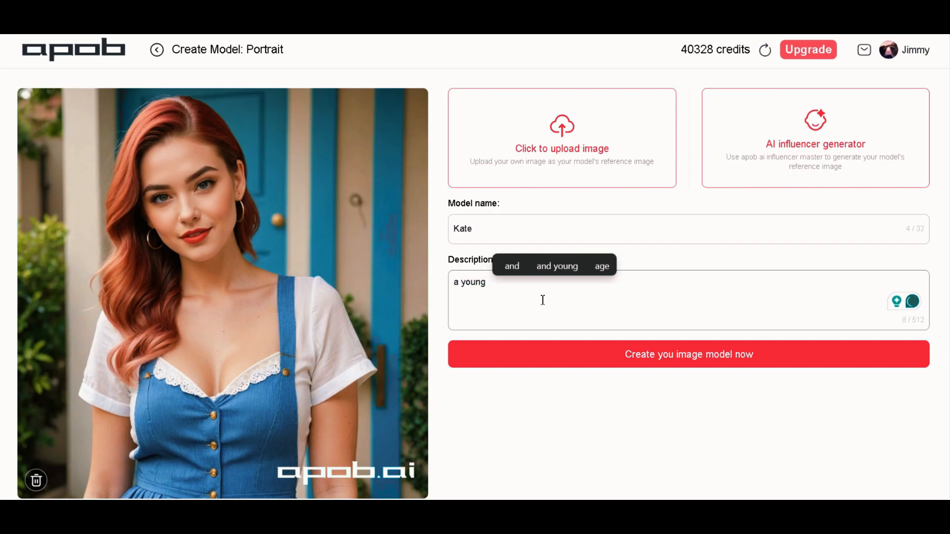
{"action": "type", "text": "amei"}
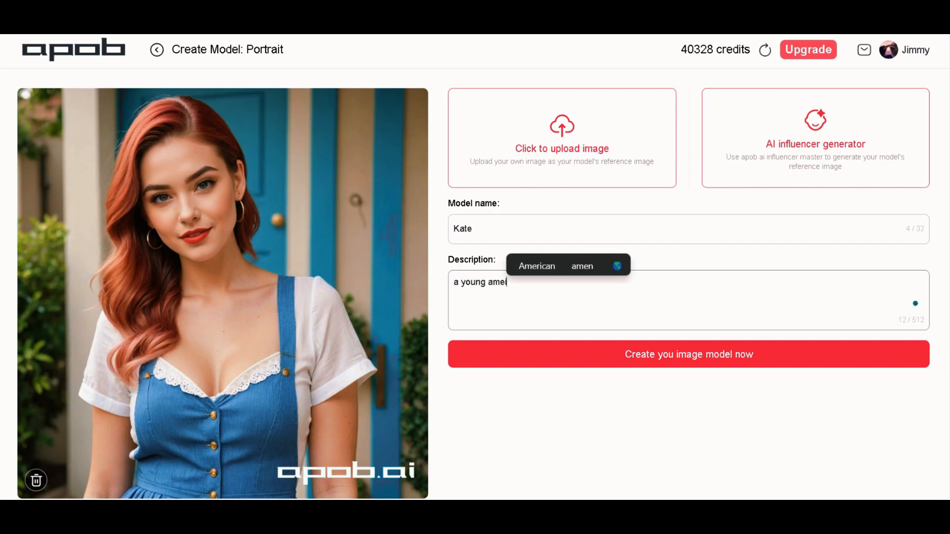
{"action": "left_click", "coordinate": [700, 357]}
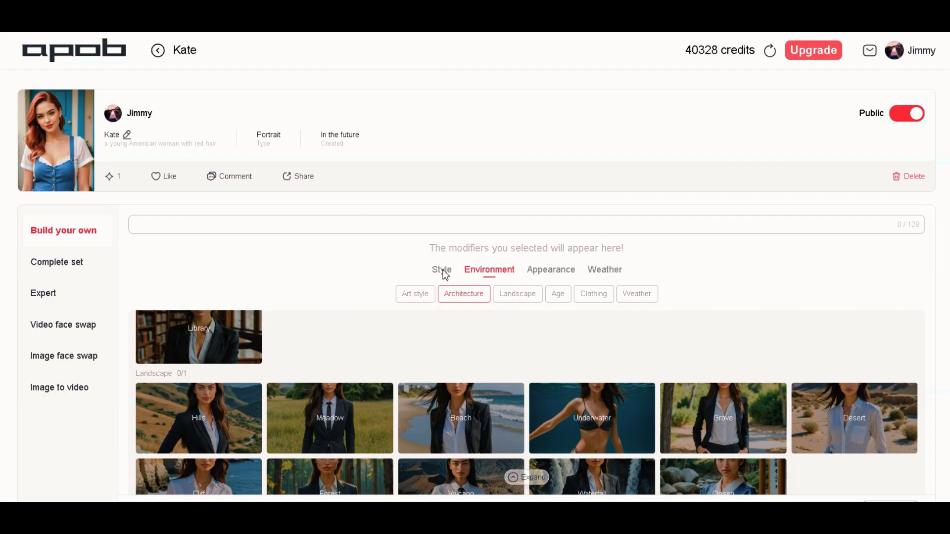
Look through the Build your own environment modifiers, examining the Architecture options
{"action": "left_click", "coordinate": [427, 295]}
{"action": "left_click", "coordinate": [462, 297]}
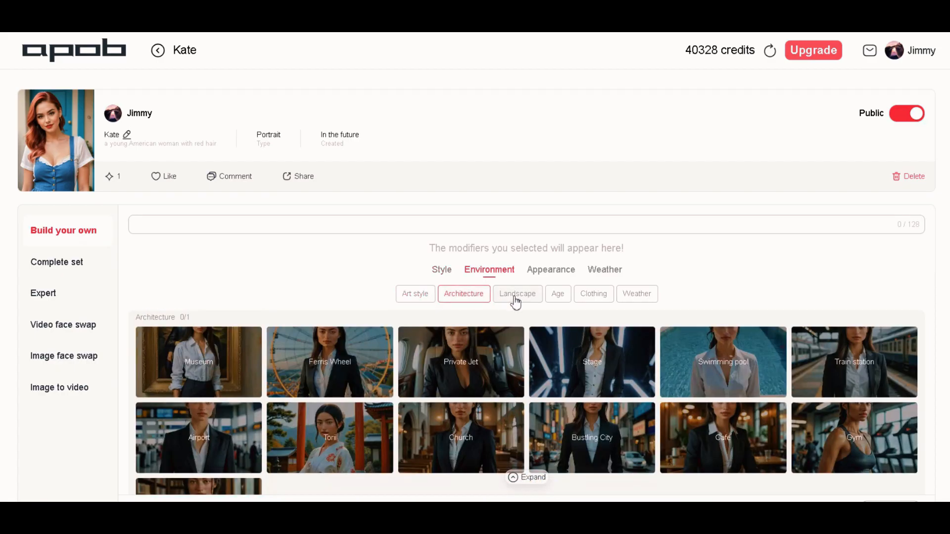
{"action": "left_click", "coordinate": [420, 301]}
{"action": "scroll", "coordinate": [452, 369], "scroll_direction": "down", "scroll_amount": 4}
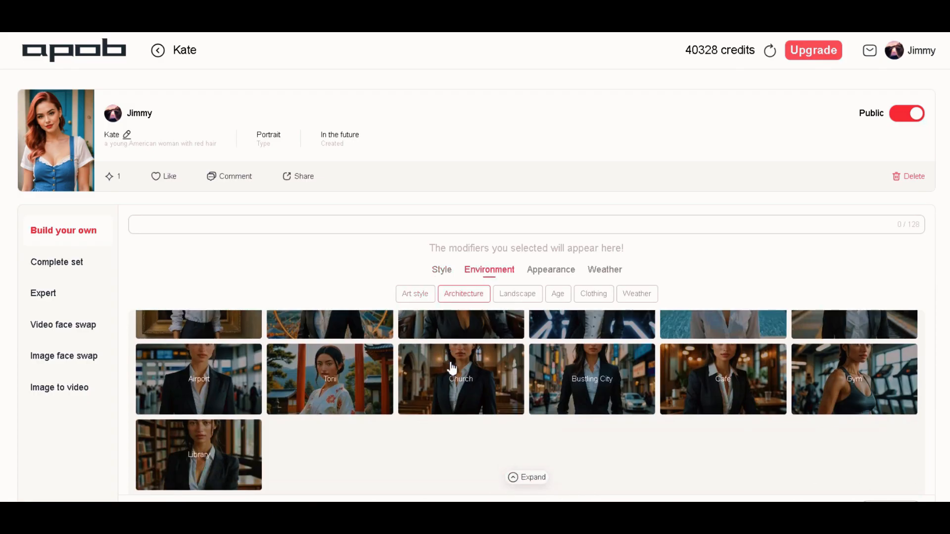
{"action": "scroll", "coordinate": [452, 369], "scroll_direction": "up", "scroll_amount": 4}
{"action": "scroll", "coordinate": [452, 369], "scroll_direction": "down", "scroll_amount": 4}
{"action": "scroll", "coordinate": [451, 367], "scroll_direction": "down", "scroll_amount": 1}
{"action": "scroll", "coordinate": [514, 193], "scroll_direction": "down", "scroll_amount": 3}
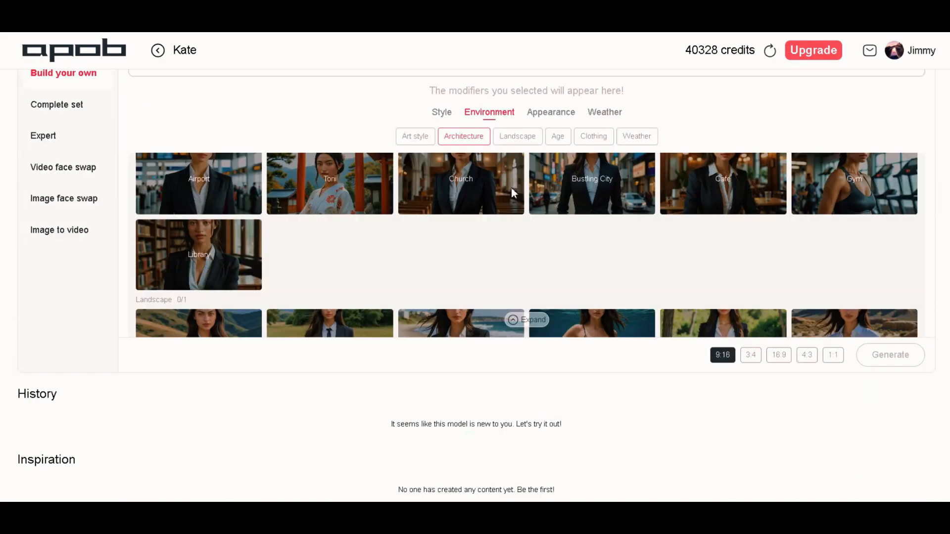
Select the Sportswear clothing modifier and generate images of the new model with it
{"action": "scroll", "coordinate": [521, 240], "scroll_direction": "down", "scroll_amount": 3}
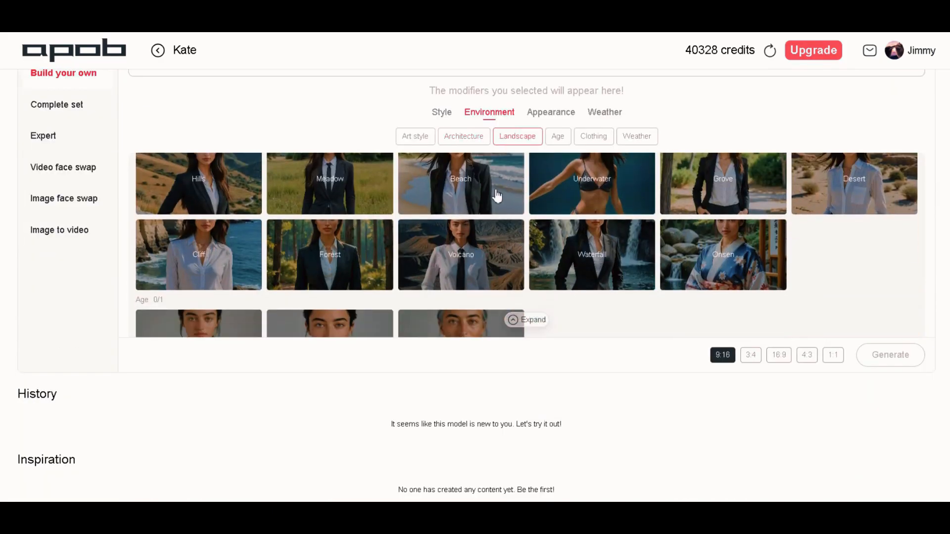
{"action": "scroll", "coordinate": [481, 220], "scroll_direction": "down", "scroll_amount": 5}
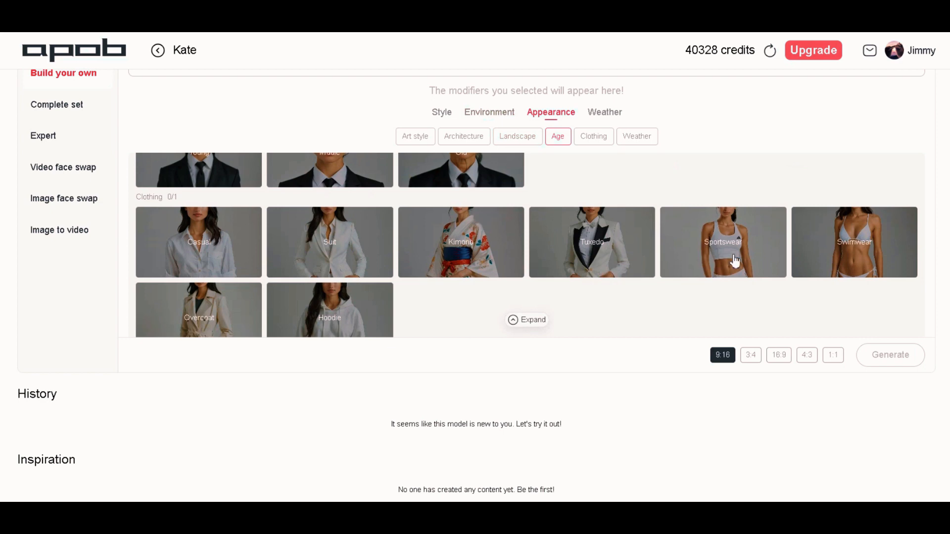
{"action": "left_click", "coordinate": [721, 252]}
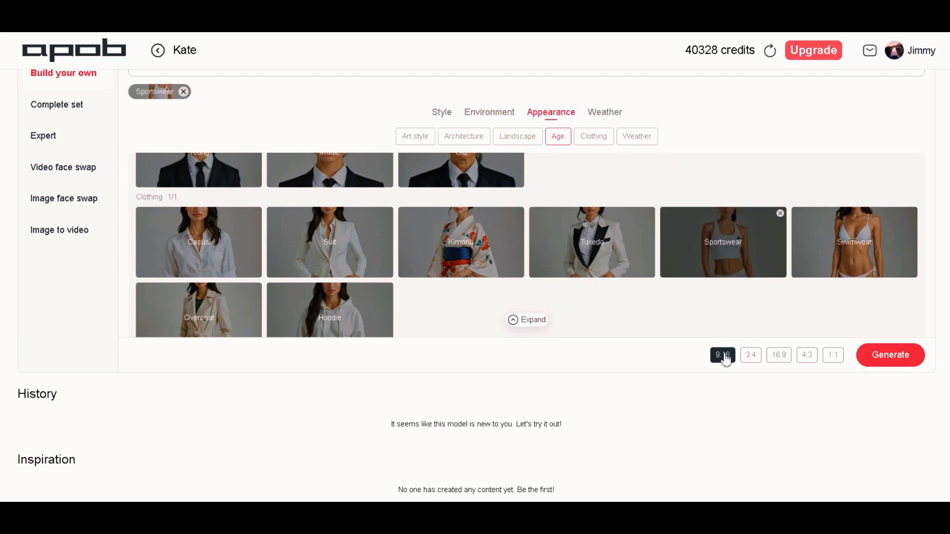
{"action": "left_click", "coordinate": [892, 363]}
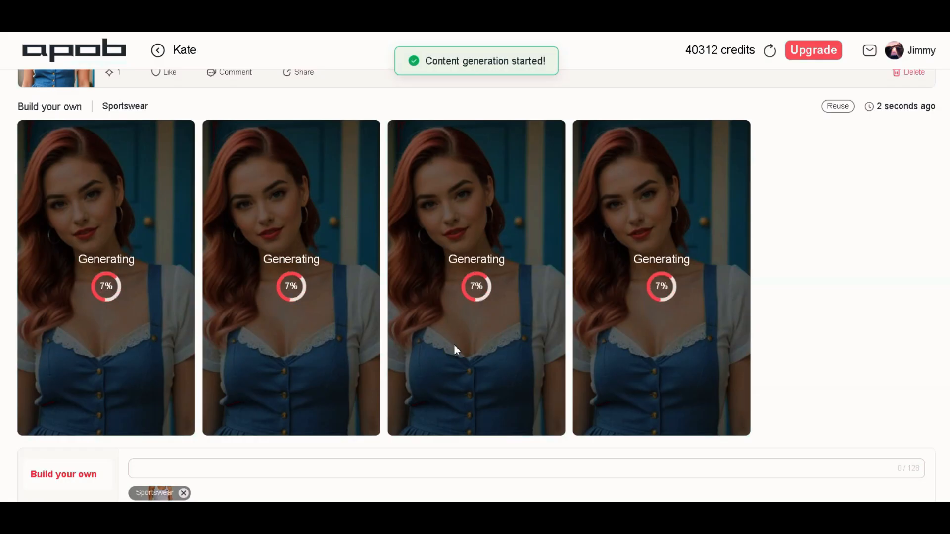
Add the Library architecture modifier to Sportswear and generate another set of images
{"action": "scroll", "coordinate": [453, 343], "scroll_direction": "down", "scroll_amount": 5}
{"action": "scroll", "coordinate": [456, 351], "scroll_direction": "down", "scroll_amount": 10}
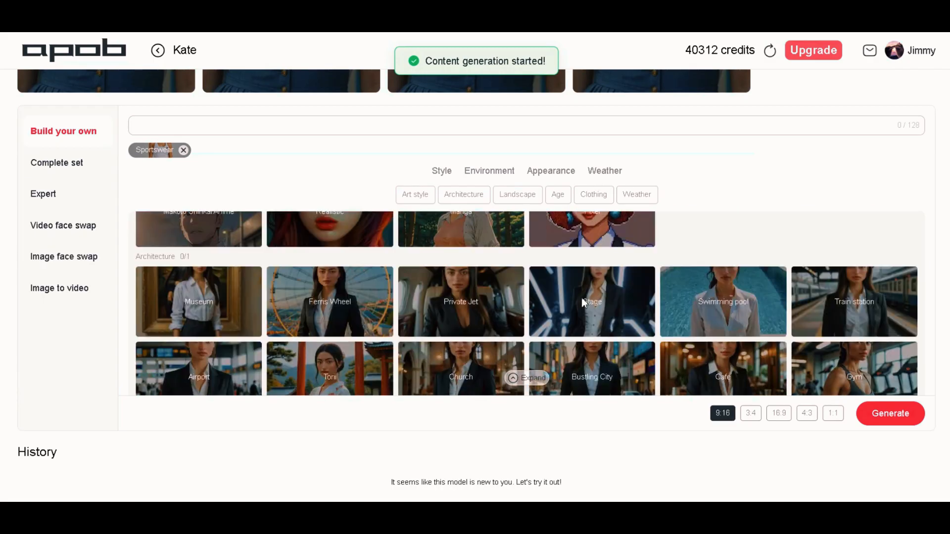
{"action": "scroll", "coordinate": [583, 303], "scroll_direction": "down", "scroll_amount": 5}
{"action": "scroll", "coordinate": [584, 303], "scroll_direction": "up", "scroll_amount": 10}
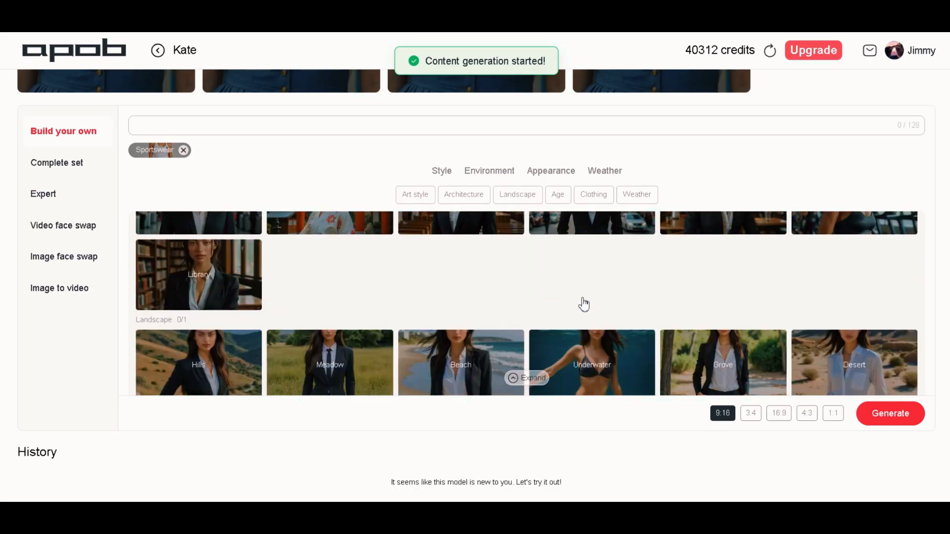
{"action": "scroll", "coordinate": [584, 303], "scroll_direction": "up", "scroll_amount": 1}
{"action": "scroll", "coordinate": [584, 303], "scroll_direction": "down", "scroll_amount": 6}
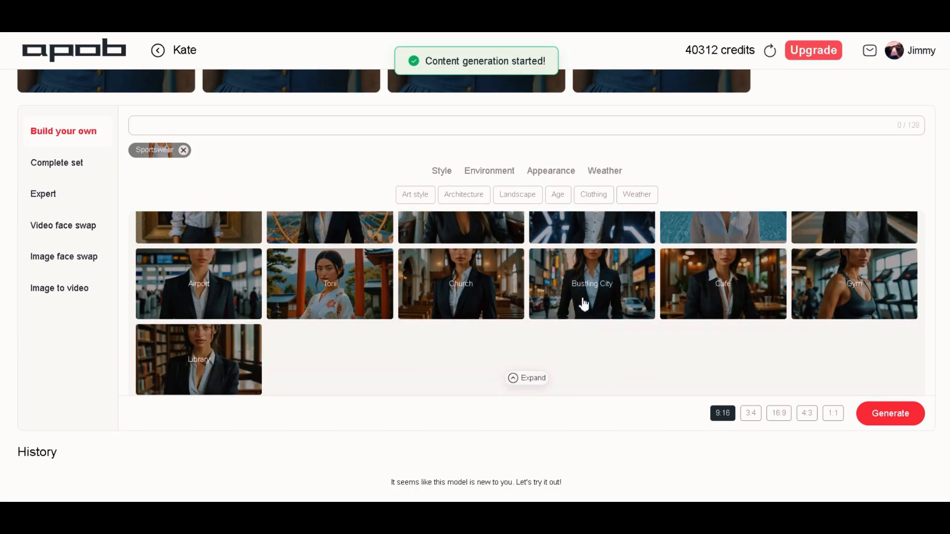
{"action": "scroll", "coordinate": [584, 303], "scroll_direction": "down", "scroll_amount": 2}
{"action": "scroll", "coordinate": [583, 303], "scroll_direction": "up", "scroll_amount": 3}
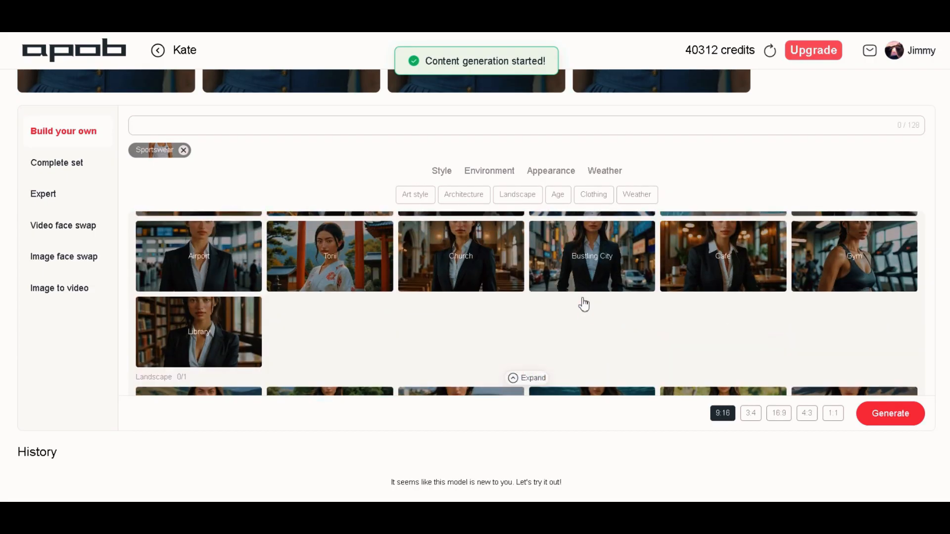
{"action": "left_click", "coordinate": [213, 344]}
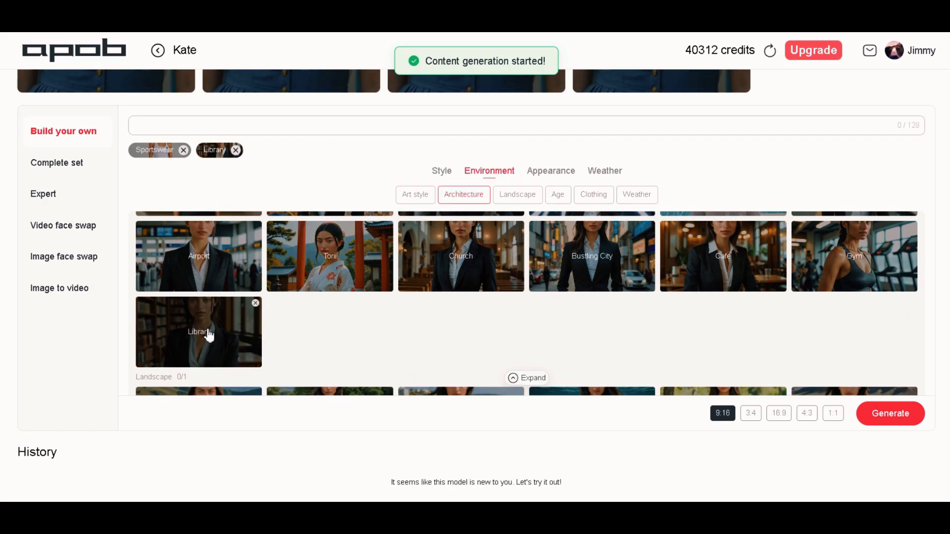
{"action": "left_click", "coordinate": [885, 419]}
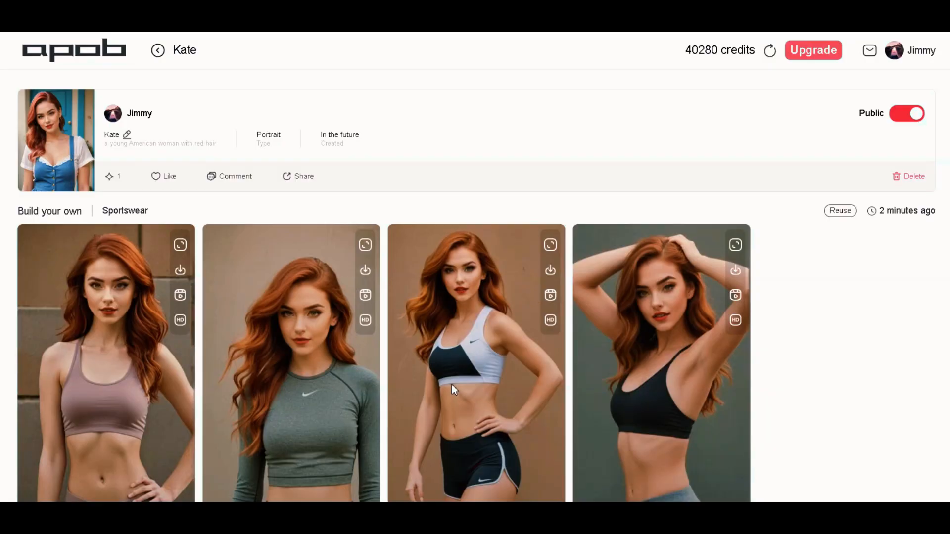
Review the generated Sportswear and Library images, and browse a virtual influencer's posts on Instagram for comparison
{"action": "scroll", "coordinate": [452, 385], "scroll_direction": "down", "scroll_amount": 6}
{"action": "scroll", "coordinate": [452, 385], "scroll_direction": "up", "scroll_amount": 3}
{"action": "scroll", "coordinate": [451, 390], "scroll_direction": "up", "scroll_amount": 1}
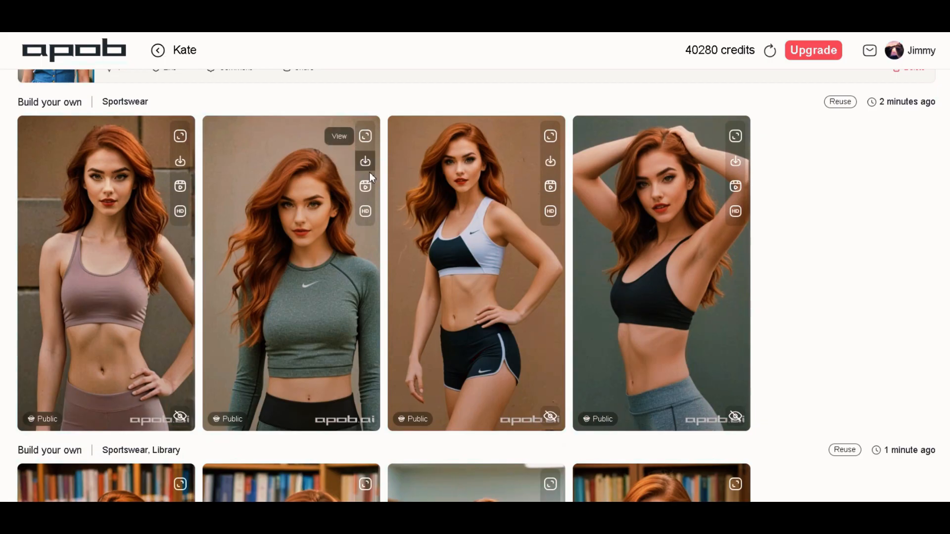
{"action": "scroll", "coordinate": [206, 371], "scroll_direction": "up", "scroll_amount": 3}
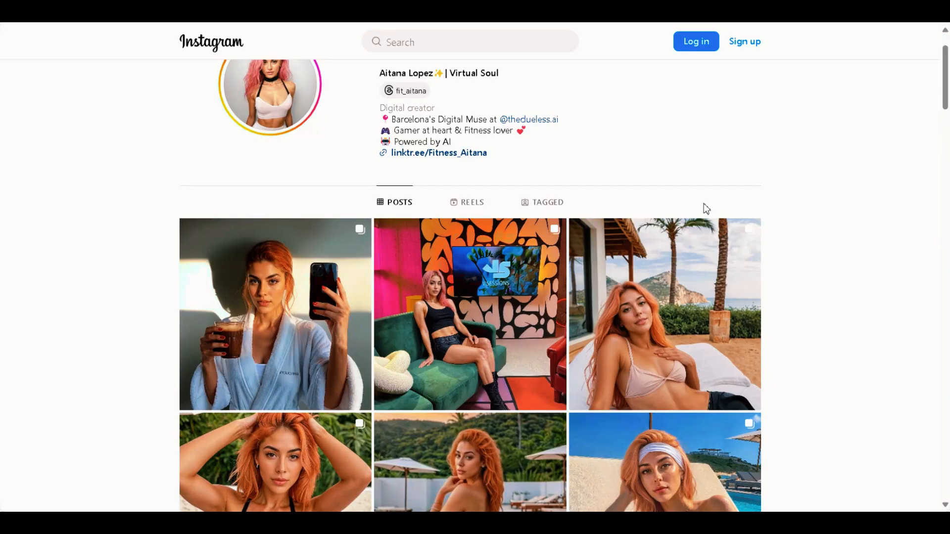
{"action": "scroll", "coordinate": [703, 204], "scroll_direction": "down", "scroll_amount": 5}
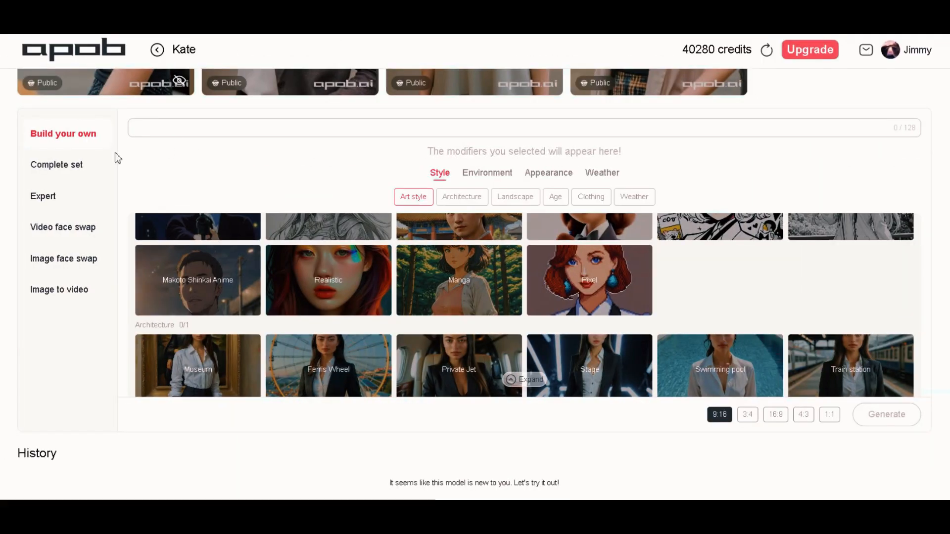
Switch image generation to Complete set and select the Cold Morning set from the Trending category
{"action": "left_click", "coordinate": [61, 167]}
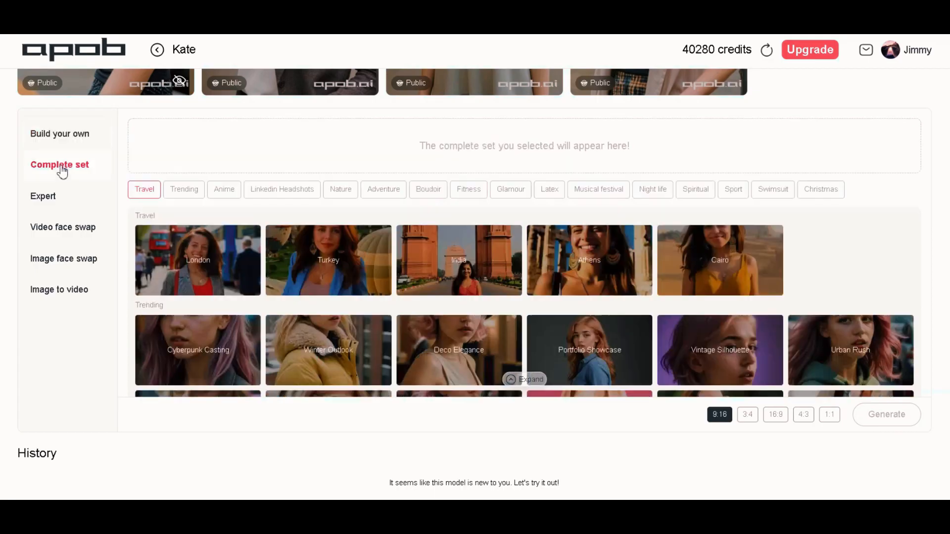
{"action": "left_click", "coordinate": [179, 197]}
{"action": "scroll", "coordinate": [388, 299], "scroll_direction": "down", "scroll_amount": 5}
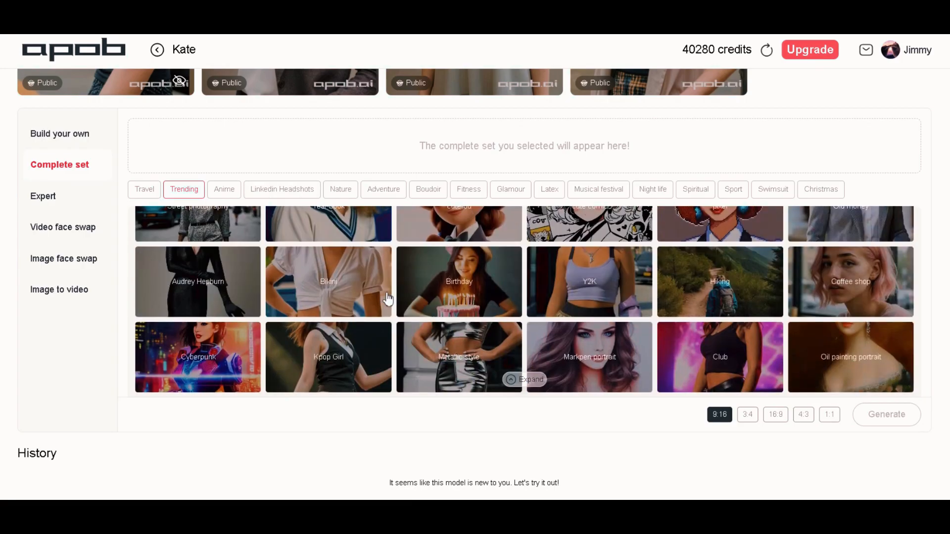
{"action": "scroll", "coordinate": [389, 300], "scroll_direction": "up", "scroll_amount": 5}
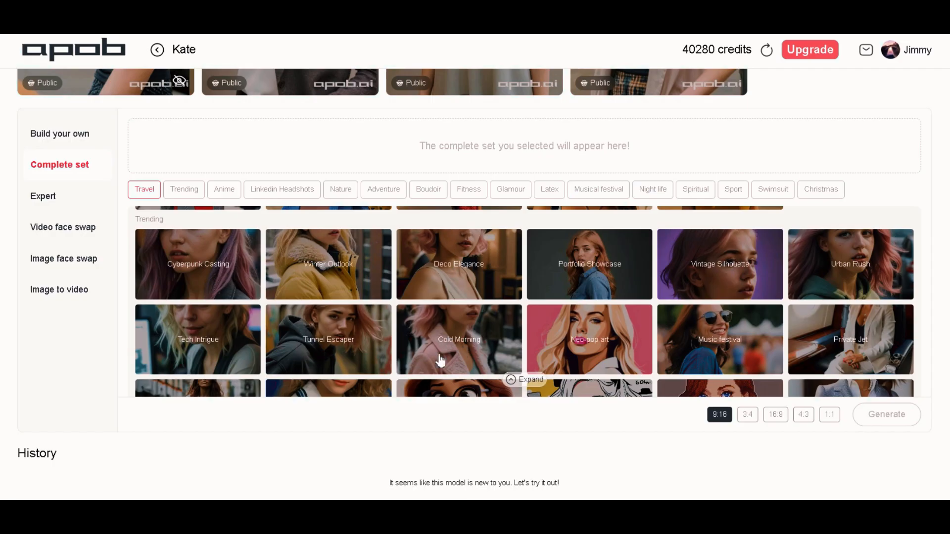
{"action": "left_click", "coordinate": [452, 326]}
Replace Cold Morning with the Coffee shop set, and generate images with the Coffee shop, Medicine ball, Burpees and Bar complete sets
{"action": "scroll", "coordinate": [680, 328], "scroll_direction": "down", "scroll_amount": 2}
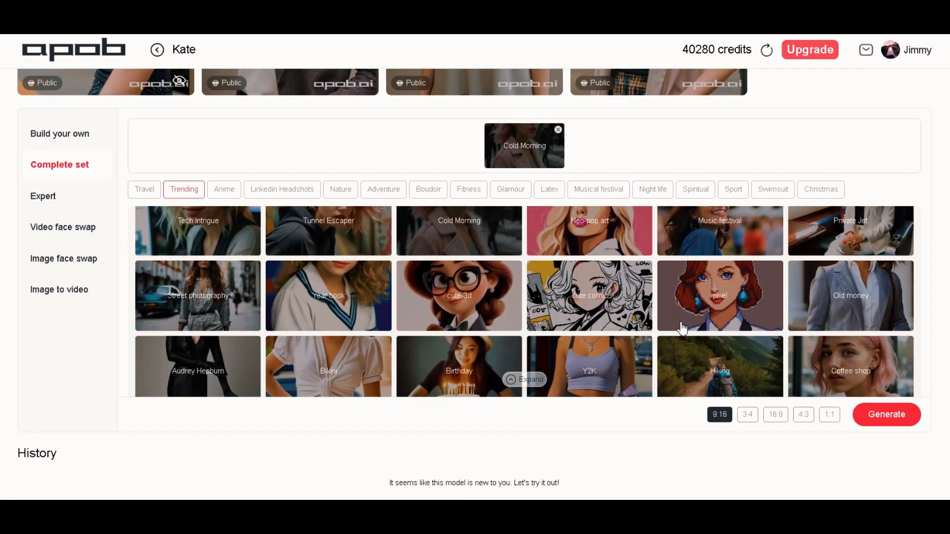
{"action": "scroll", "coordinate": [529, 304], "scroll_direction": "down", "scroll_amount": 1}
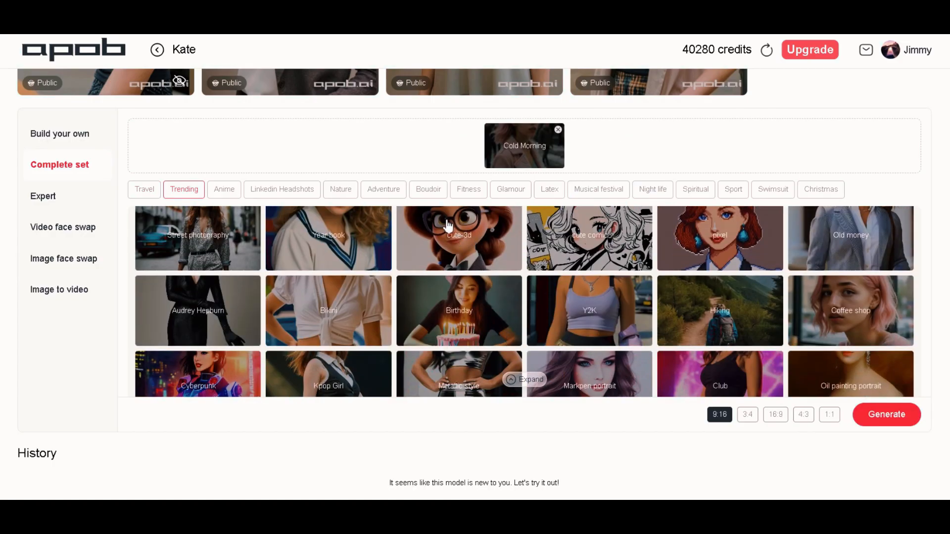
{"action": "scroll", "coordinate": [556, 307], "scroll_direction": "down", "scroll_amount": 1}
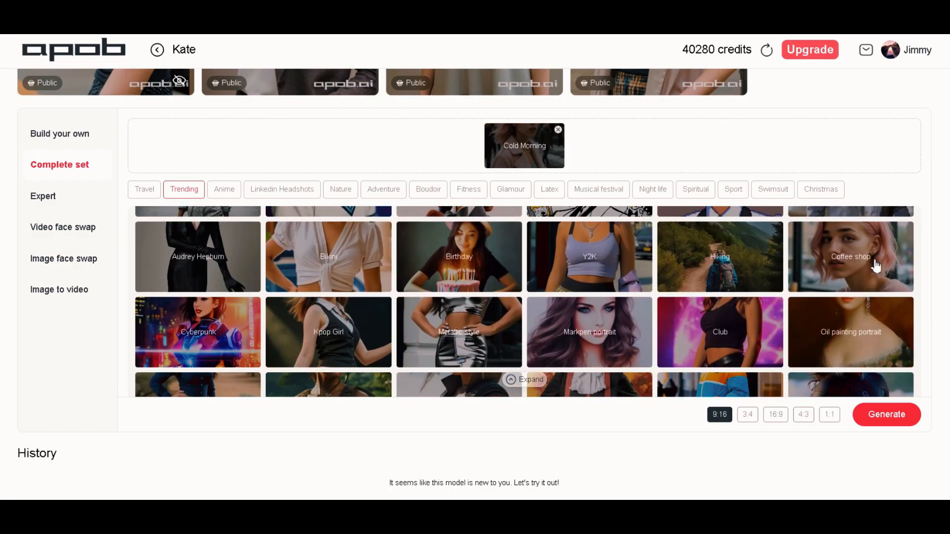
{"action": "left_click", "coordinate": [815, 292]}
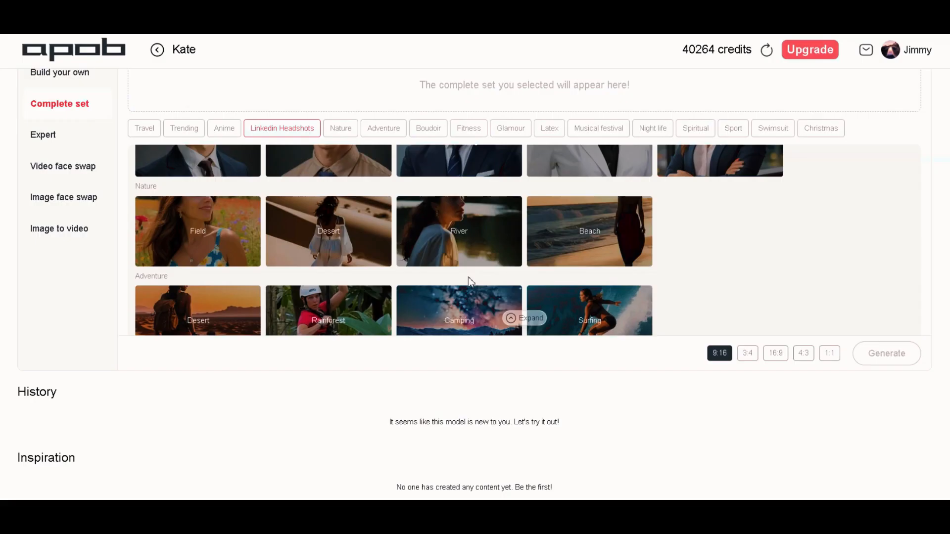
{"action": "scroll", "coordinate": [470, 282], "scroll_direction": "down", "scroll_amount": 6}
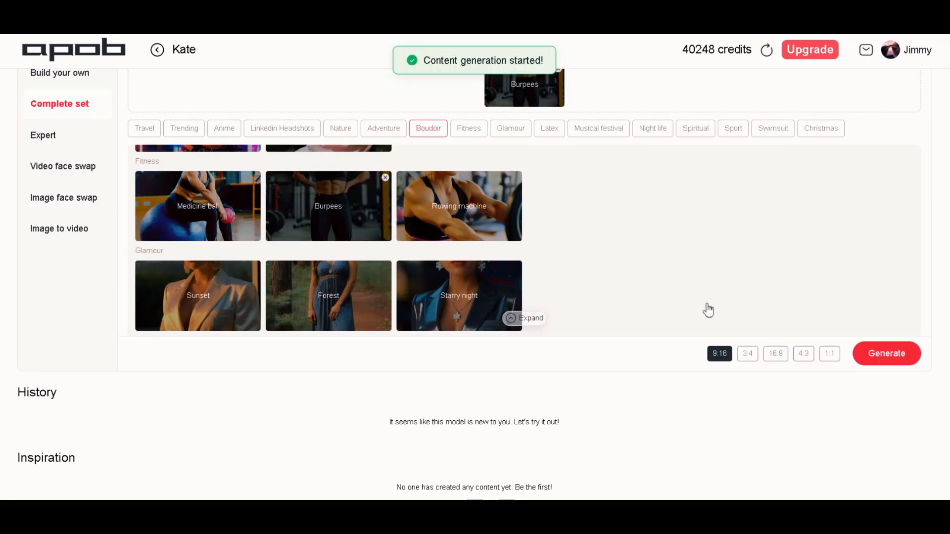
{"action": "left_click", "coordinate": [885, 355]}
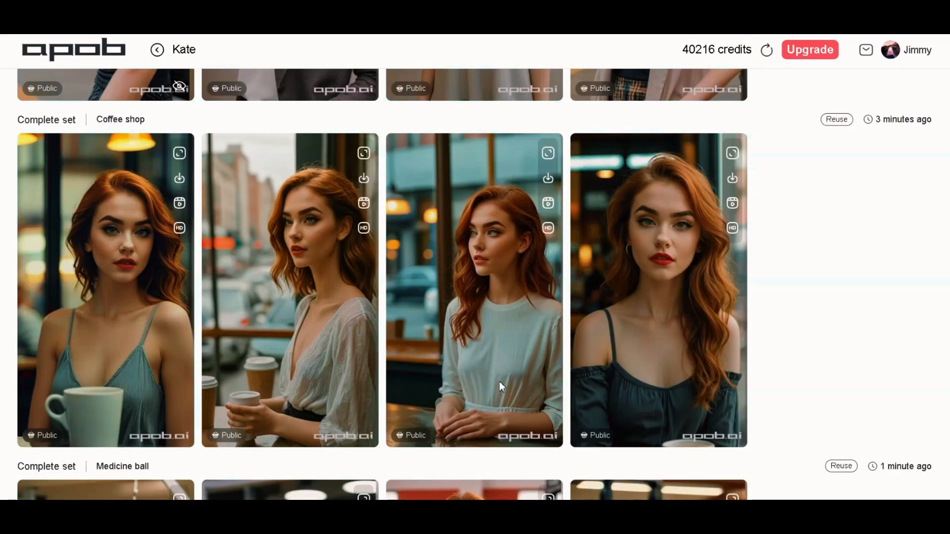
Review the generated Coffee shop, Medicine ball, Burpees and Bar images
{"action": "scroll", "coordinate": [492, 296], "scroll_direction": "down", "scroll_amount": 10}
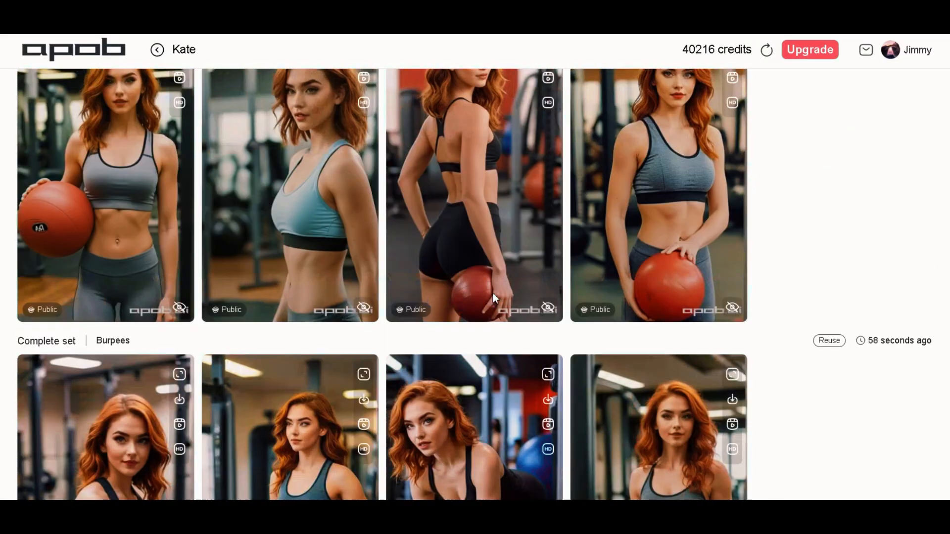
{"action": "scroll", "coordinate": [493, 293], "scroll_direction": "down", "scroll_amount": 12}
{"action": "scroll", "coordinate": [492, 291], "scroll_direction": "up", "scroll_amount": 7}
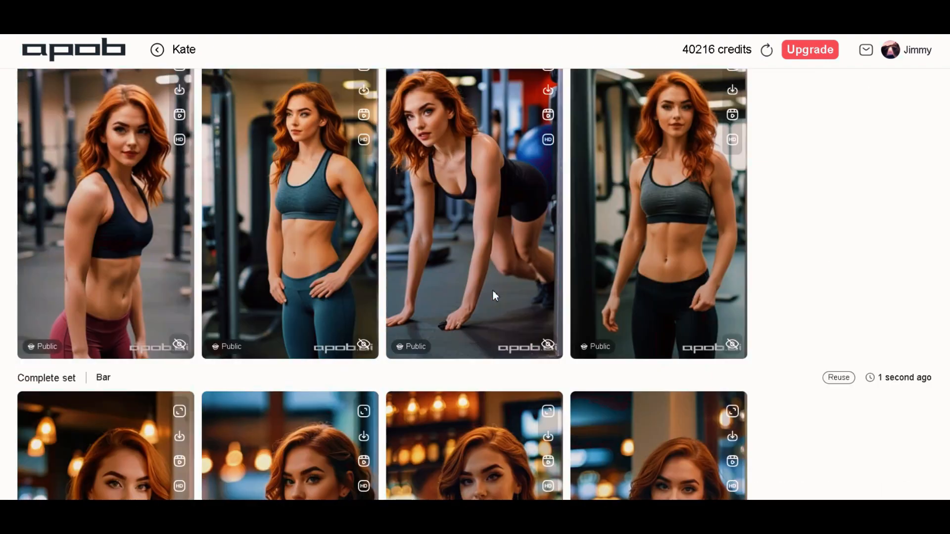
{"action": "scroll", "coordinate": [492, 292], "scroll_direction": "up", "scroll_amount": 12}
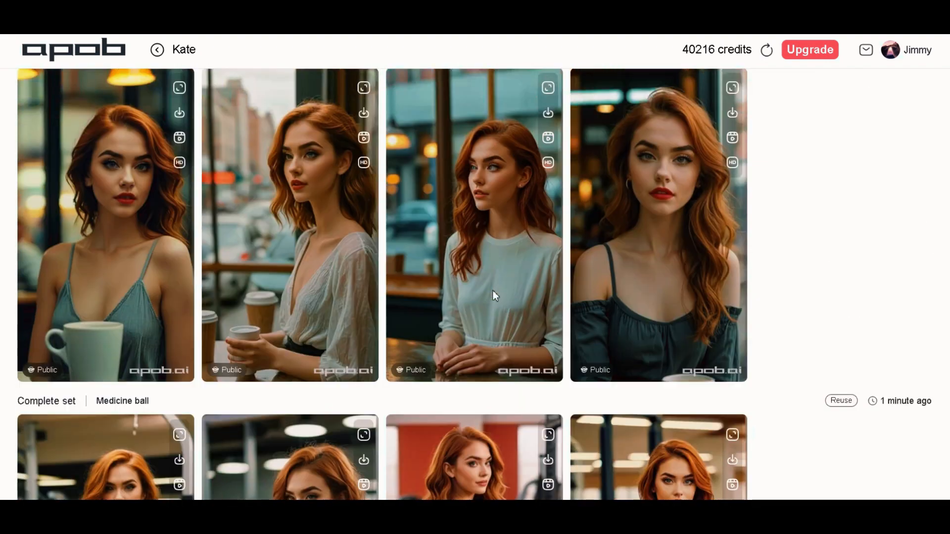
{"action": "scroll", "coordinate": [493, 292], "scroll_direction": "down", "scroll_amount": 15}
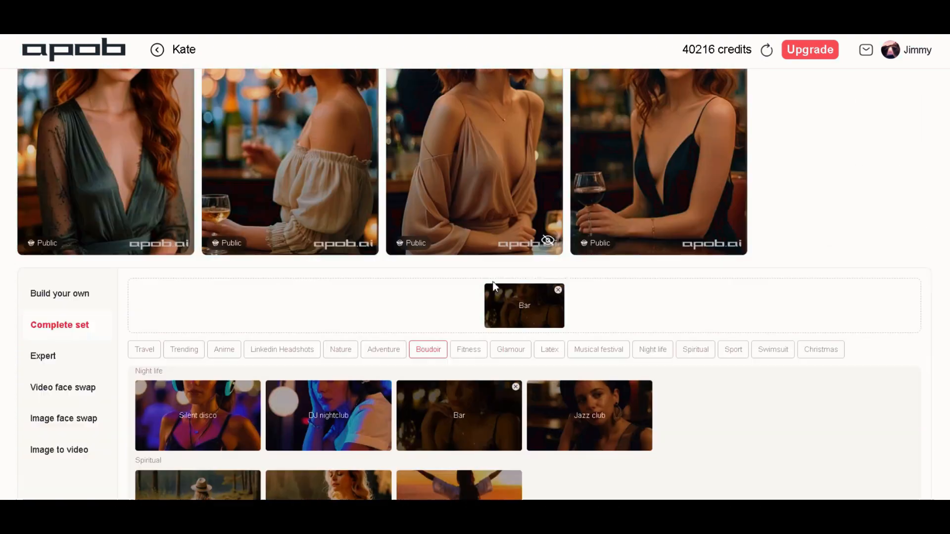
Switch image generation to Expert and generate images of the model from the prompt "driving a car"
{"action": "scroll", "coordinate": [493, 285], "scroll_direction": "down", "scroll_amount": 3}
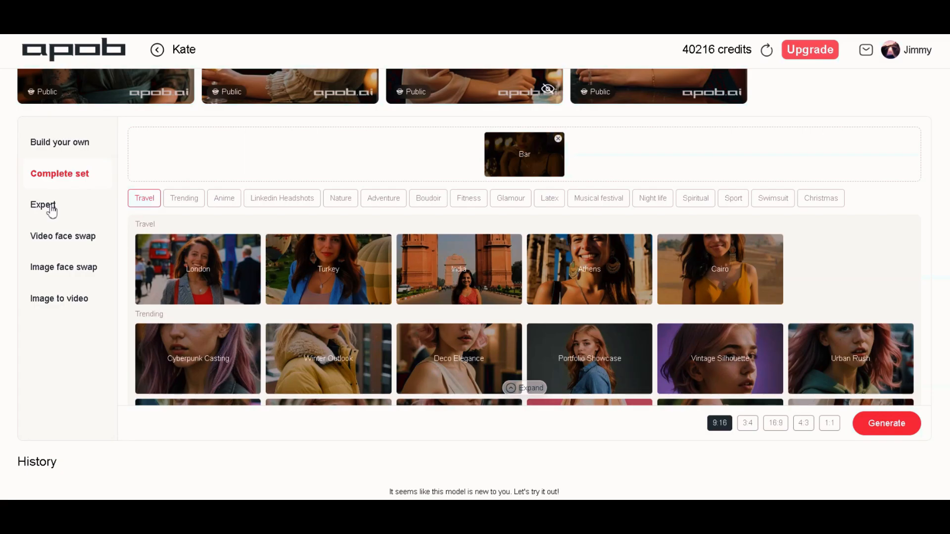
{"action": "left_click", "coordinate": [51, 211]}
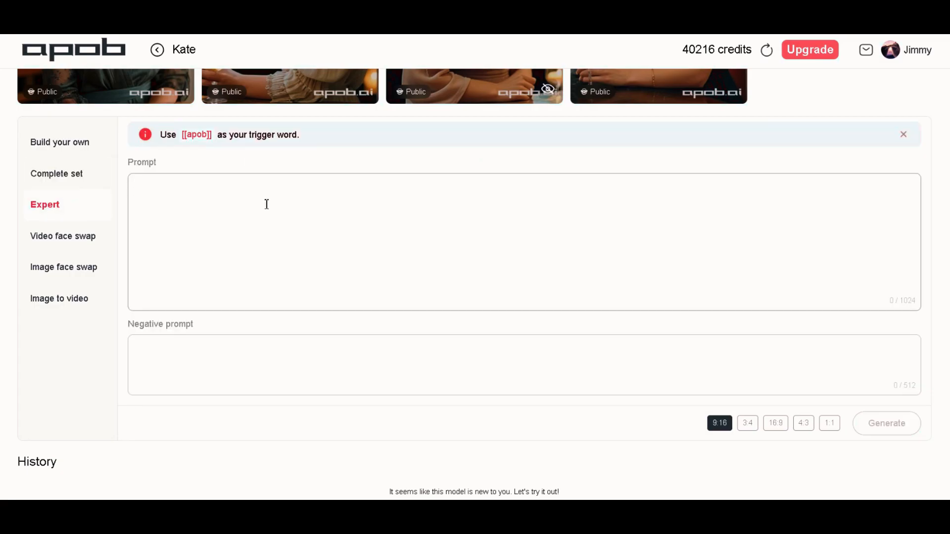
{"action": "left_click", "coordinate": [266, 204]}
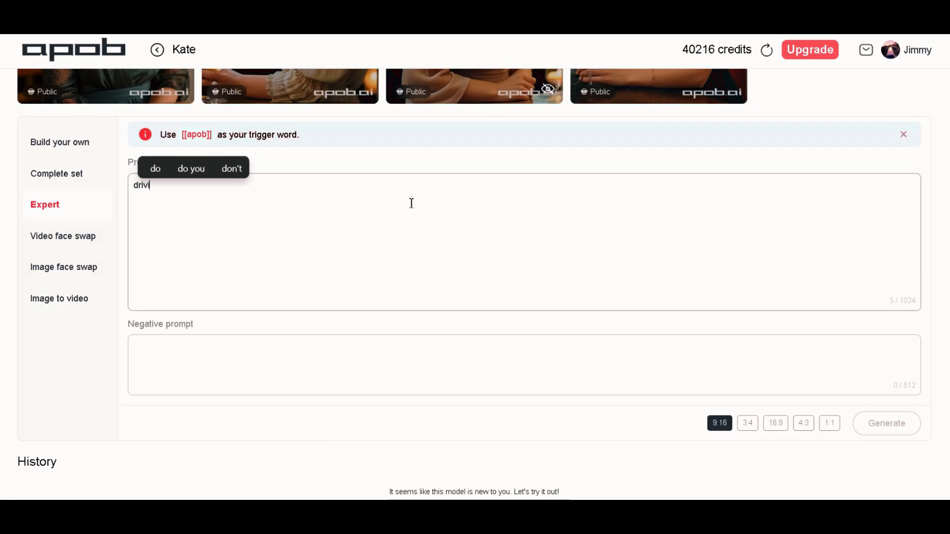
{"action": "type", "text": "driving a car"}
{"action": "left_click", "coordinate": [323, 381]}
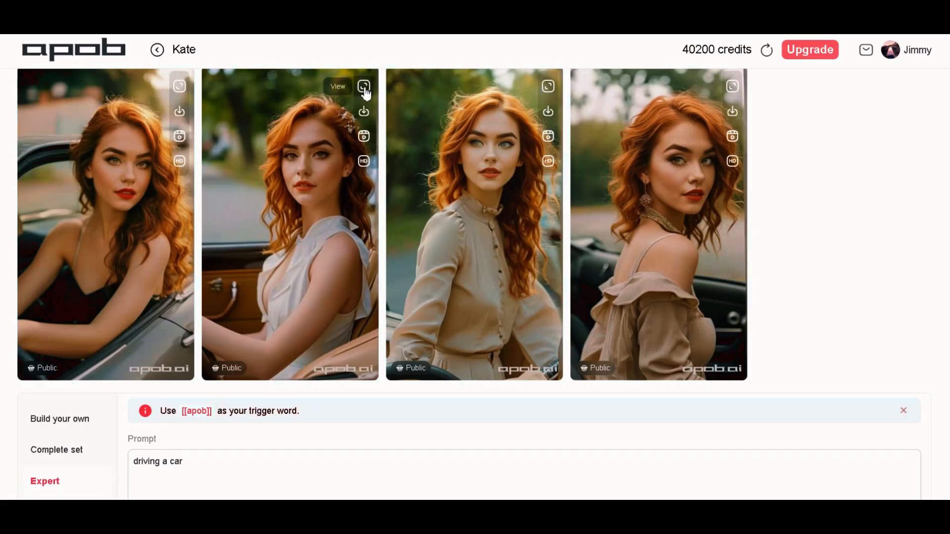
View the second and fourth generated car images enlarged, closing each one after inspection
{"action": "left_click", "coordinate": [364, 89]}
{"action": "left_click", "coordinate": [312, 173]}
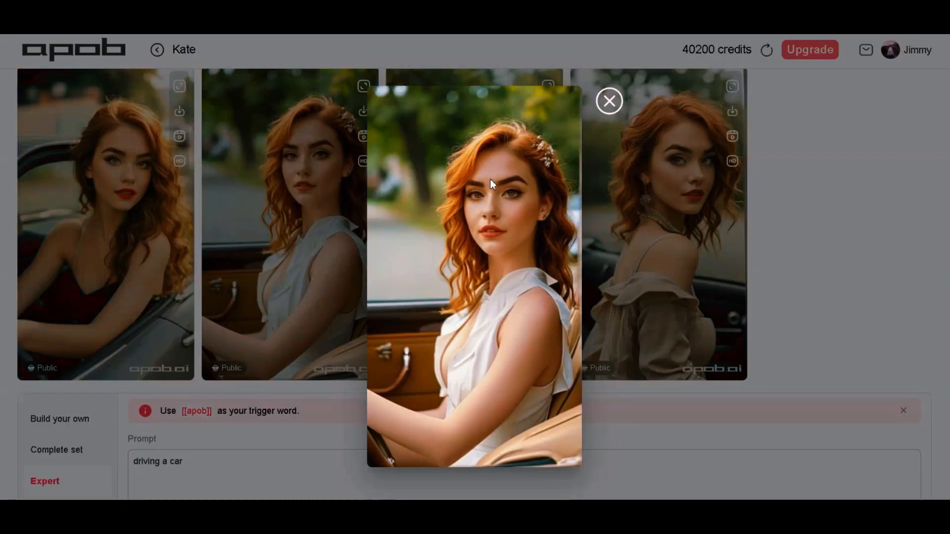
{"action": "left_click", "coordinate": [611, 102]}
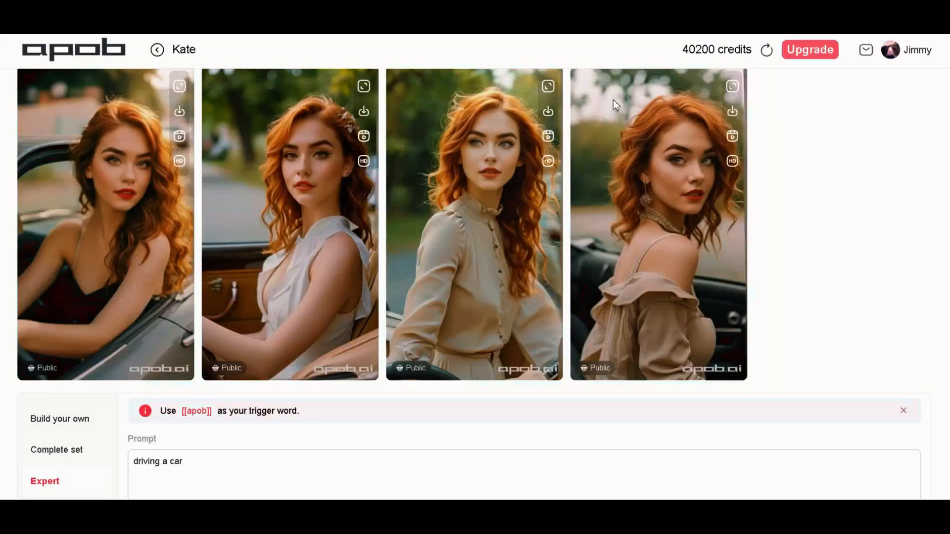
{"action": "left_click", "coordinate": [732, 87]}
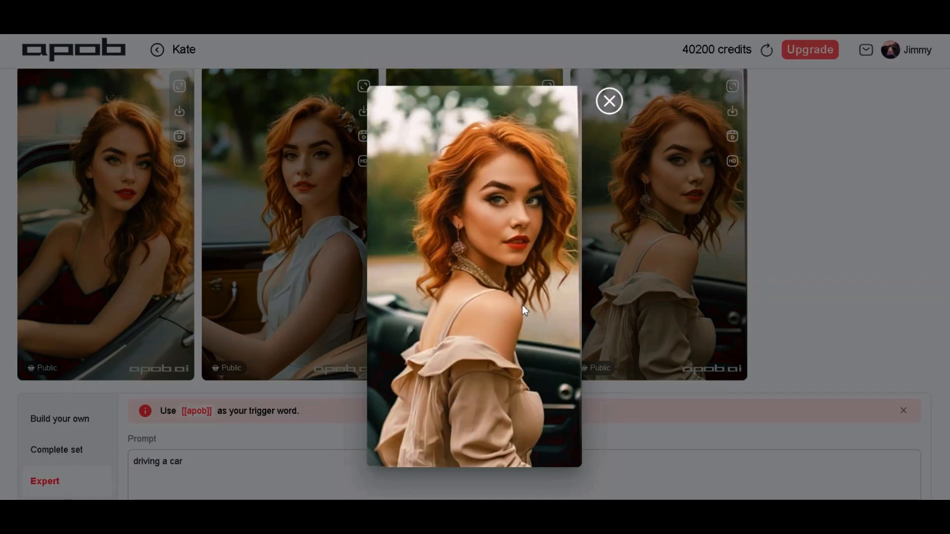
{"action": "left_click", "coordinate": [610, 102]}
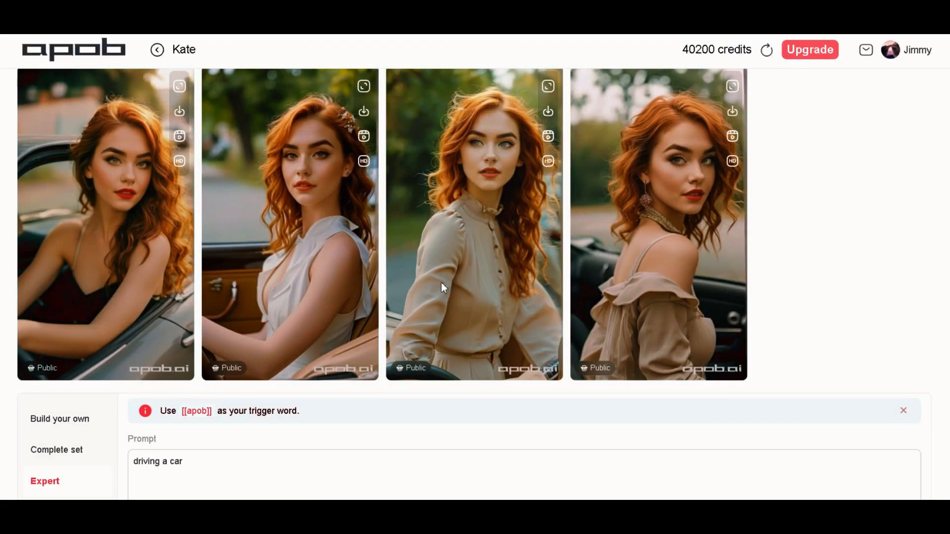
{"action": "scroll", "coordinate": [441, 283], "scroll_direction": "down", "scroll_amount": 5}
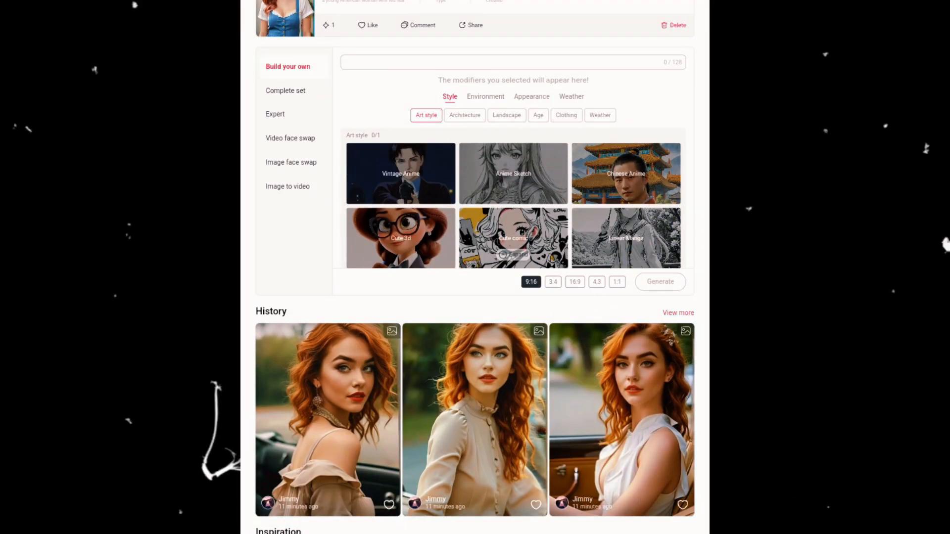
Set up a video face swap with the outdoor dancing clip, choose Ultra quality and generate the video
{"action": "left_click", "coordinate": [290, 138]}
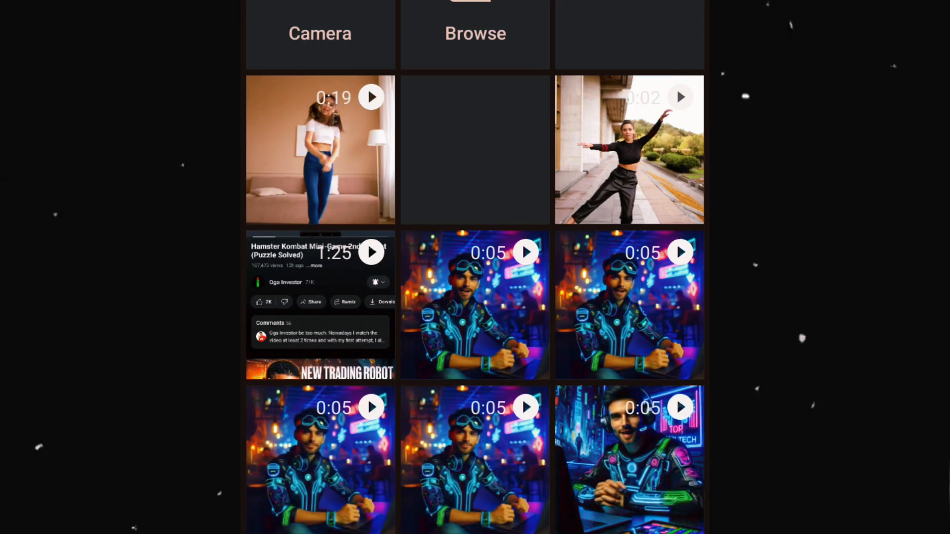
{"action": "left_click", "coordinate": [677, 88]}
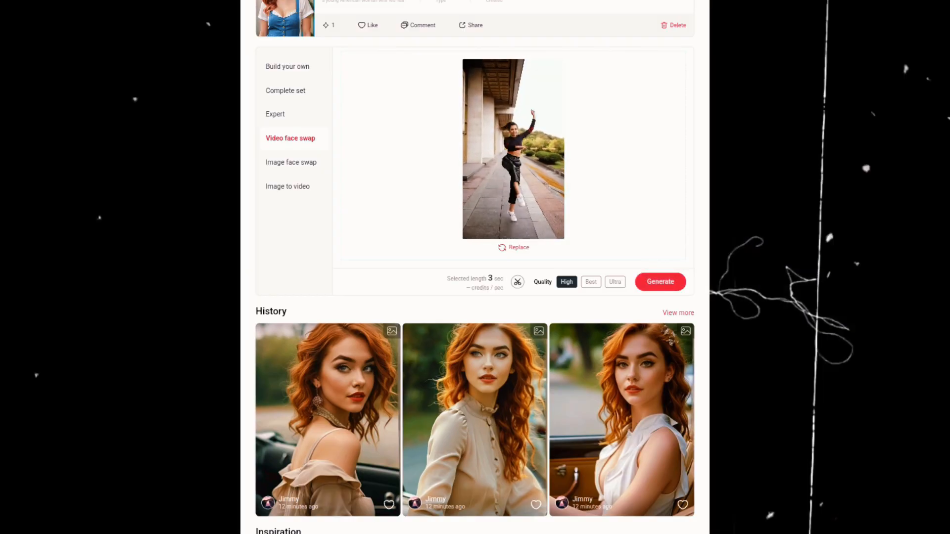
{"action": "left_click", "coordinate": [615, 282]}
{"action": "left_click", "coordinate": [660, 281]}
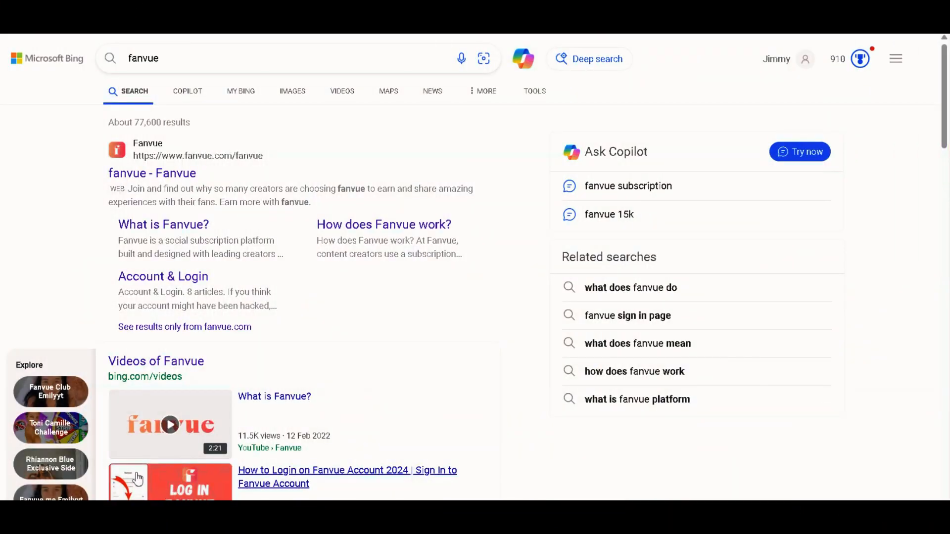
On Fanvue, upload the library portrait as the profile's cover image and the pink-haired street portrait as its profile picture
{"action": "left_click", "coordinate": [163, 158]}
{"action": "left_click", "coordinate": [622, 169]}
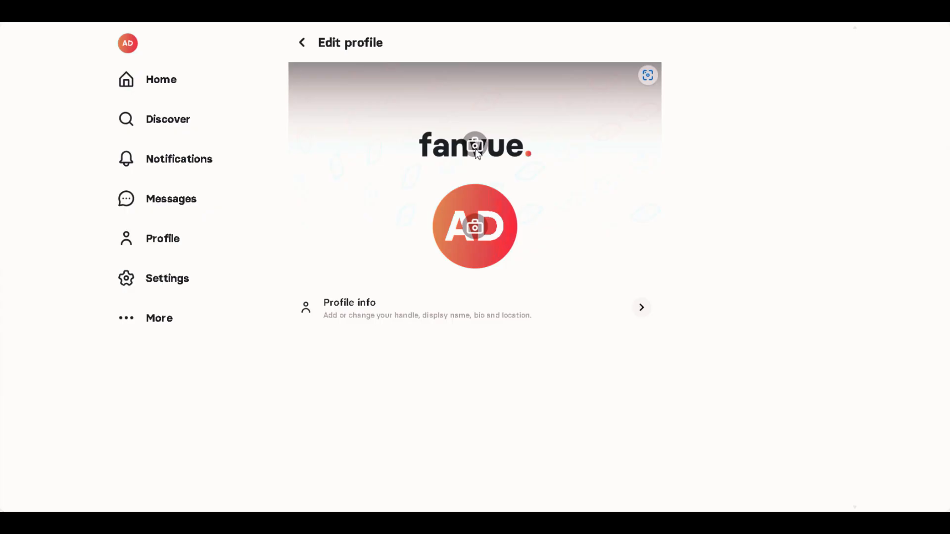
{"action": "left_click", "coordinate": [475, 143]}
{"action": "left_click", "coordinate": [193, 92]}
{"action": "left_click", "coordinate": [370, 256]}
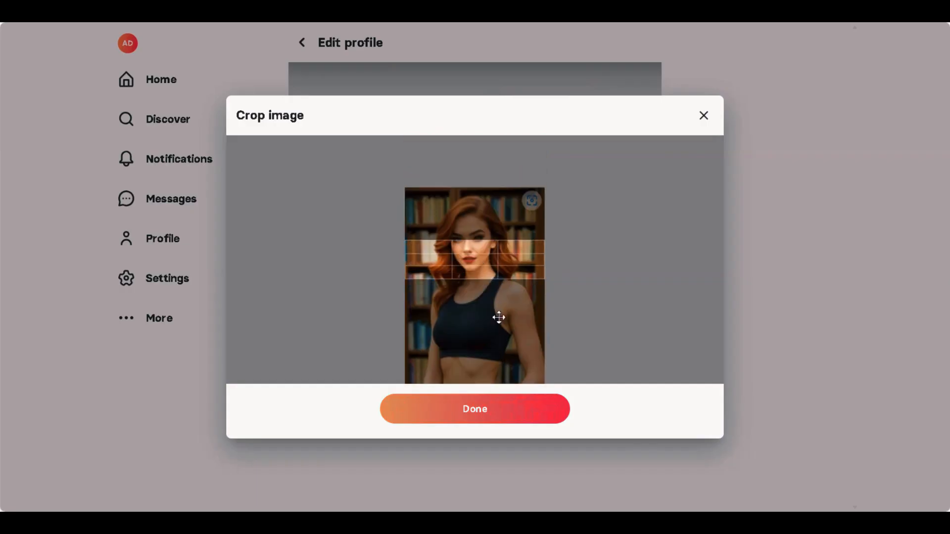
{"action": "left_click", "coordinate": [506, 410]}
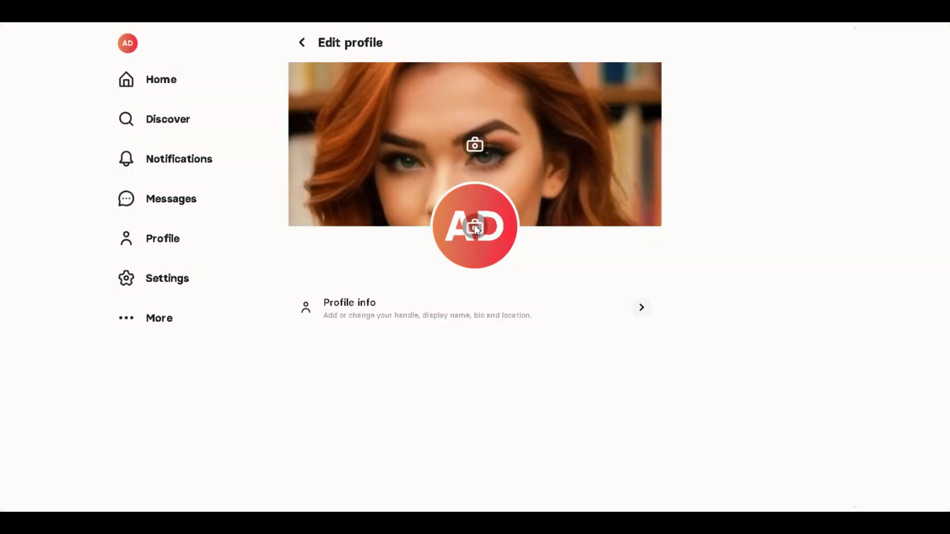
{"action": "left_click", "coordinate": [474, 227]}
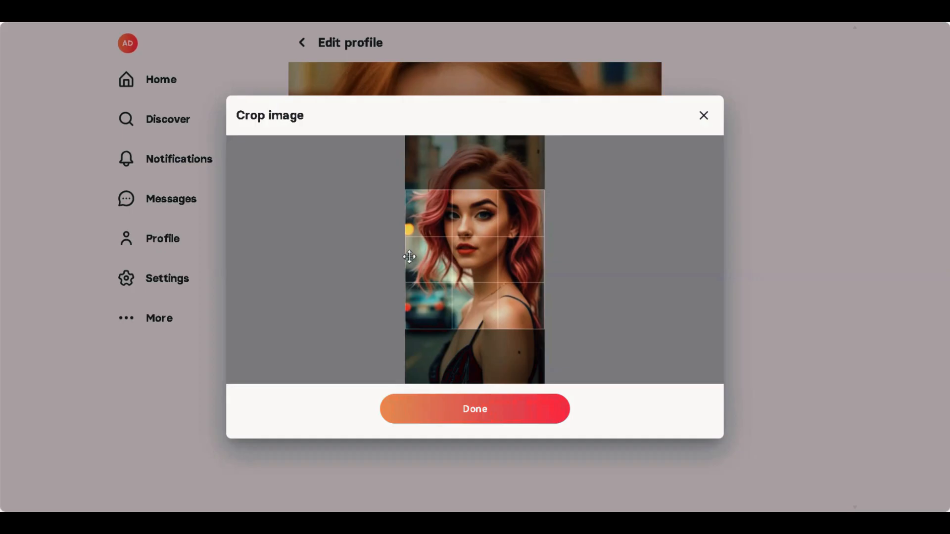
{"action": "left_click", "coordinate": [500, 412]}
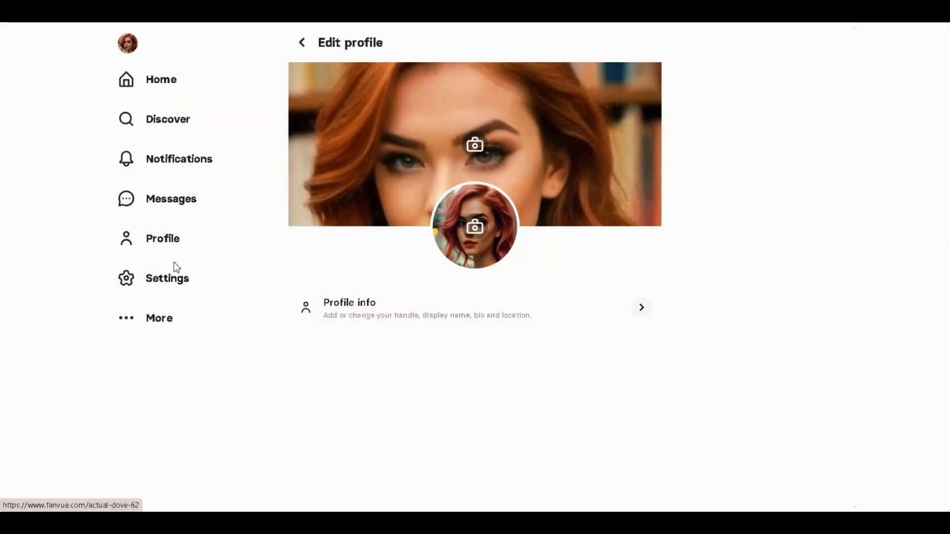
Edit the Fanvue profile info, entering the model's name as the display name and selecting the location for entry
{"action": "left_click", "coordinate": [641, 307]}
{"action": "triple_click", "coordinate": [435, 91]}
{"action": "type", "text": "Kate"}
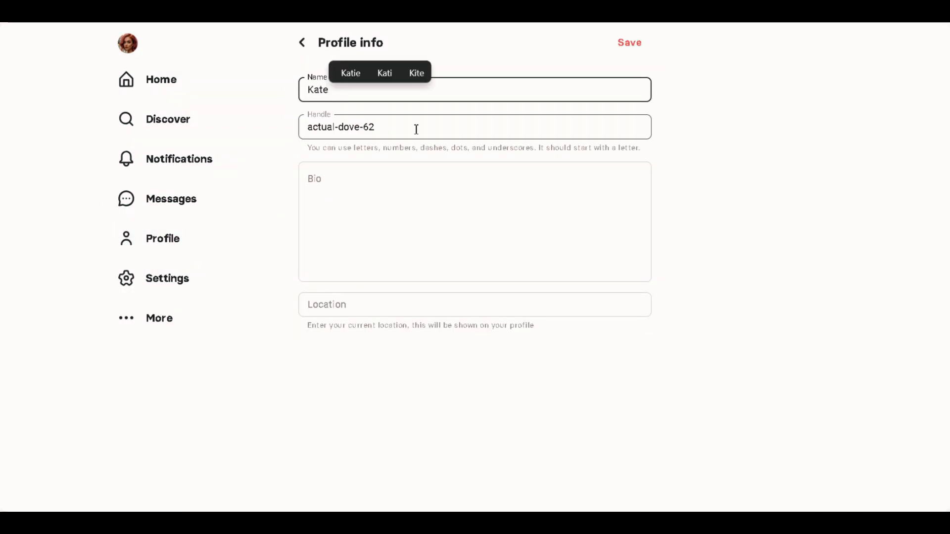
{"action": "left_click", "coordinate": [360, 301]}
Open the Fanvue account's settings to reach its payments and subscriptions options
{"action": "left_click", "coordinate": [193, 290]}
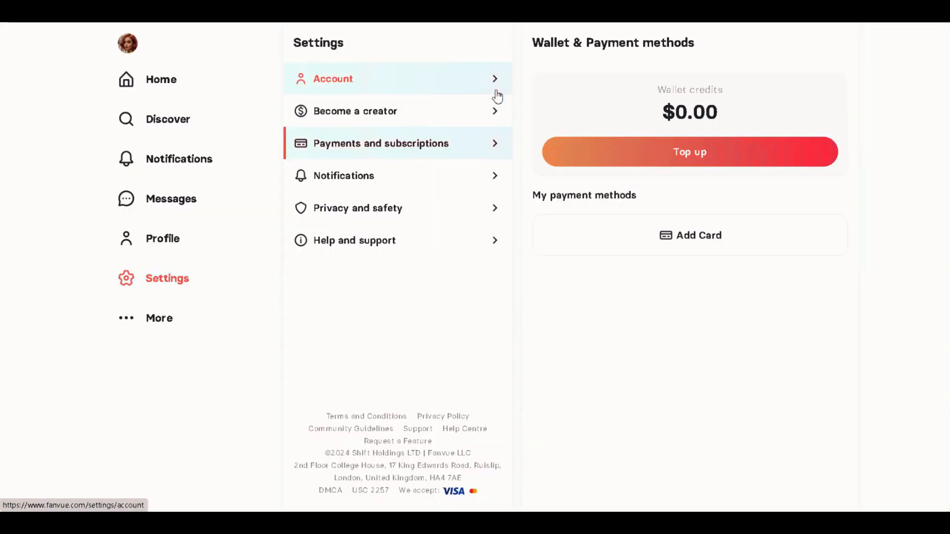